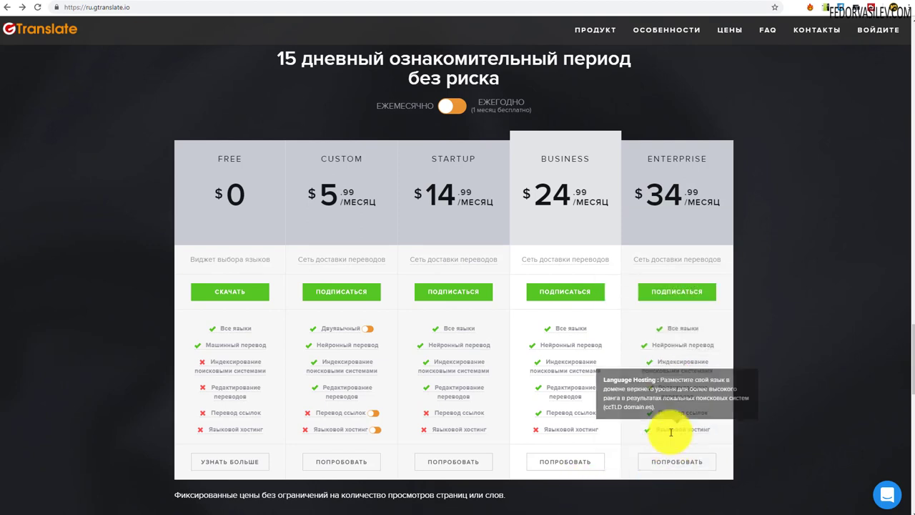
- Examine the feature descriptions of the Enterprise plan and compare the pricing plans on the GTranslate site
mouse_move(669, 418)
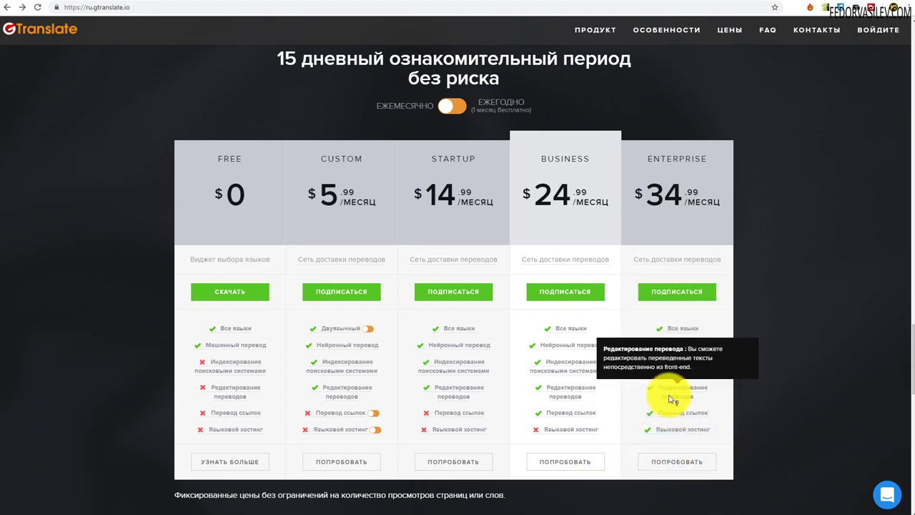
mouse_move(676, 349)
mouse_move(680, 329)
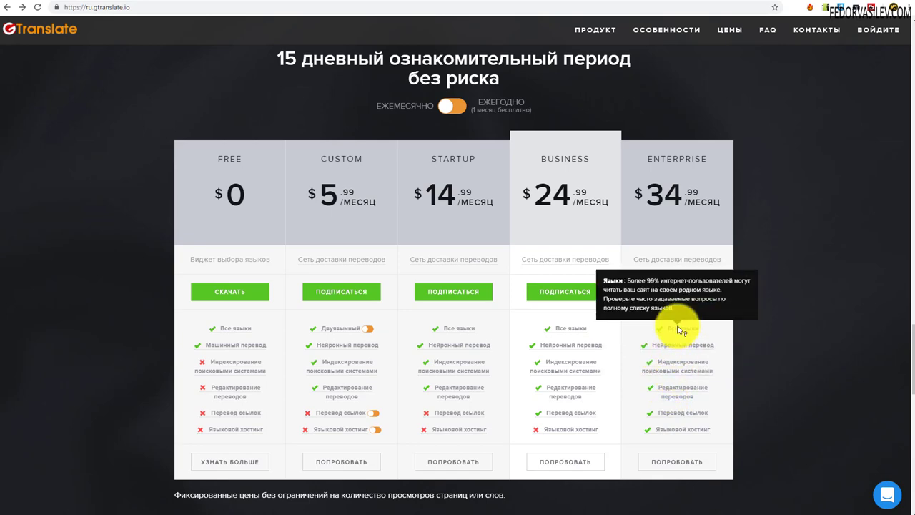
scroll(109, 265, "down", 3)
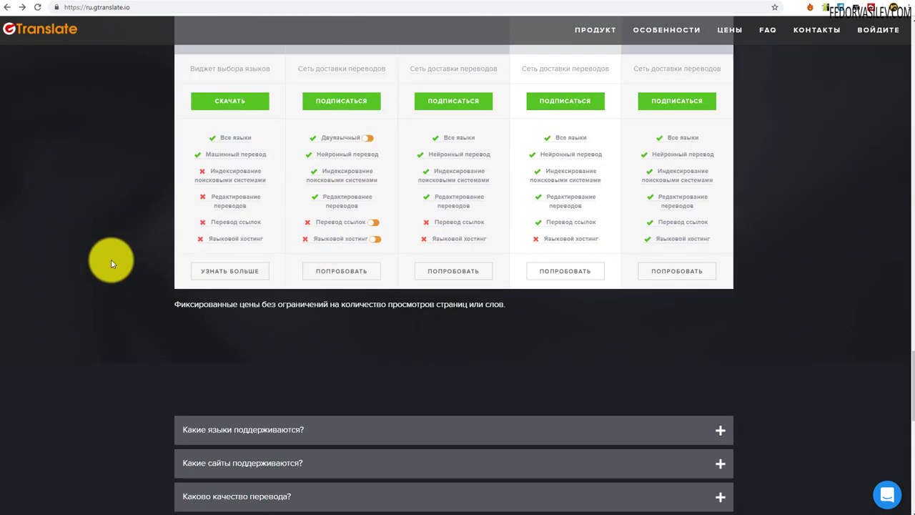
scroll(111, 263, "up", 3)
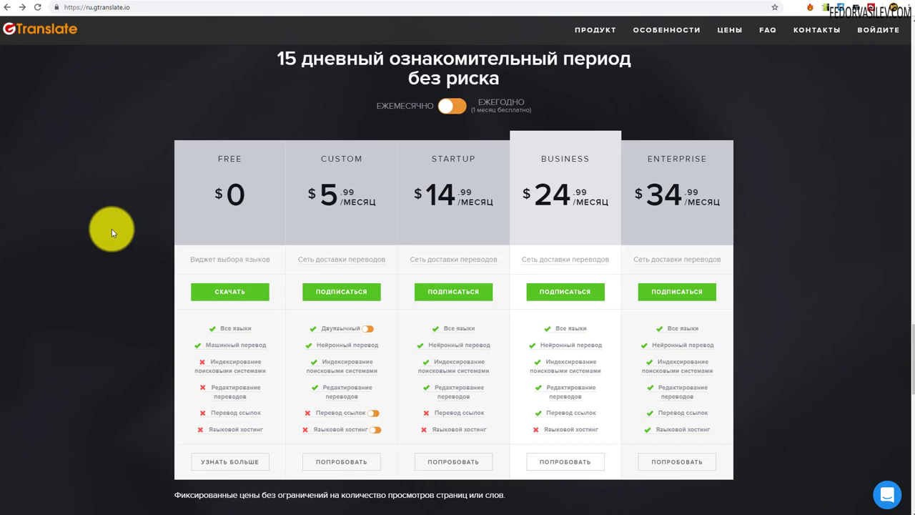
scroll(112, 229, "down", 7)
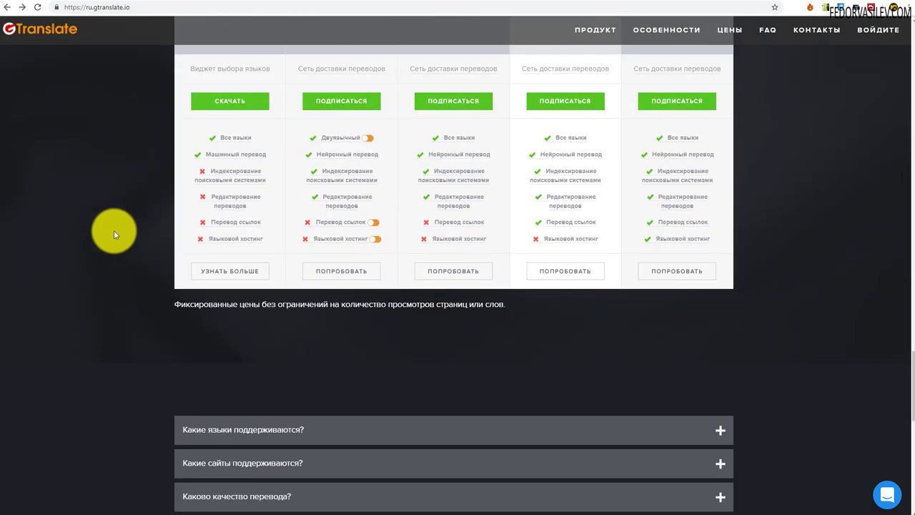
scroll(290, 389, "up", 1)
scroll(289, 390, "up", 2)
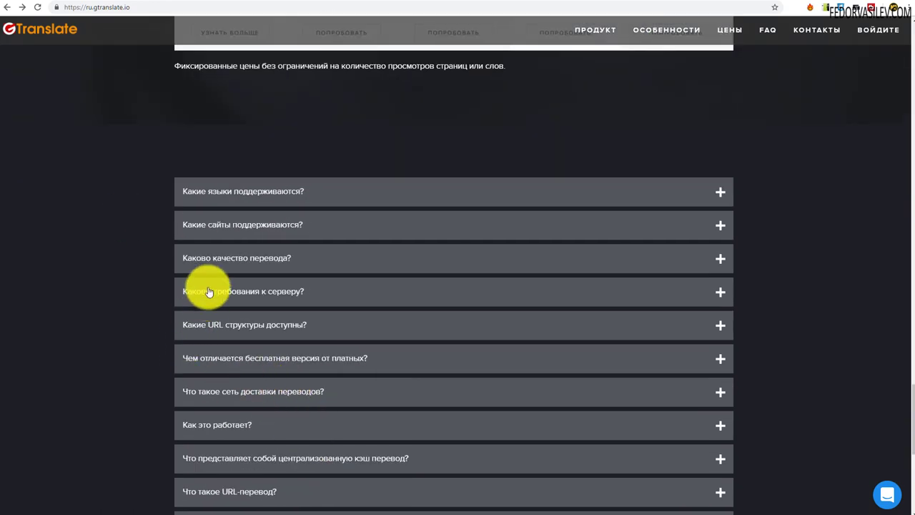
- Read the FAQ answer about supported languages, look through the remaining questions, and return to the pricing plans
left_click(220, 201)
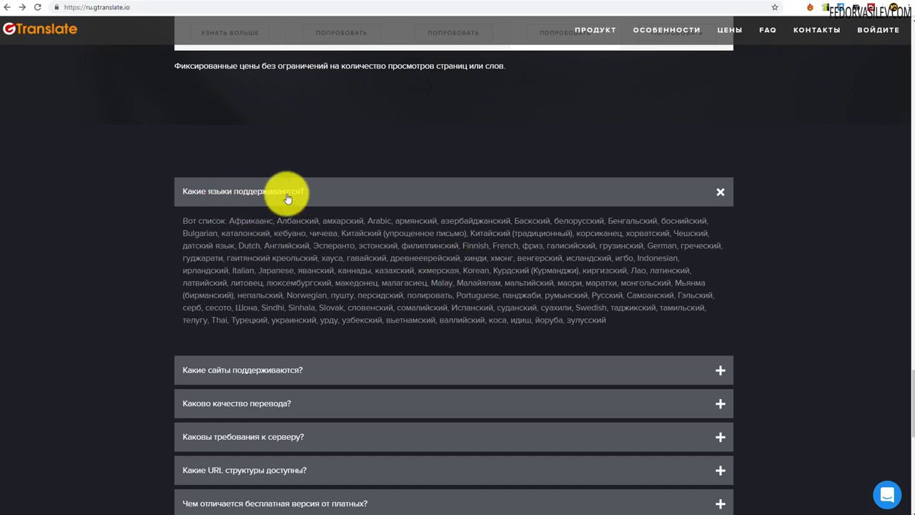
scroll(515, 253, "down", 2)
scroll(515, 253, "up", 2)
left_click(214, 192)
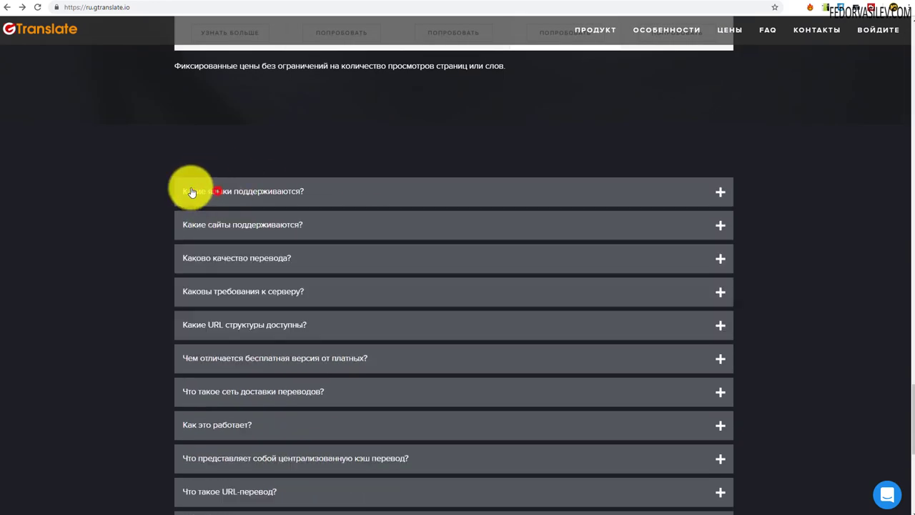
scroll(251, 334, "down", 5)
scroll(251, 341, "up", 4)
scroll(219, 318, "down", 5)
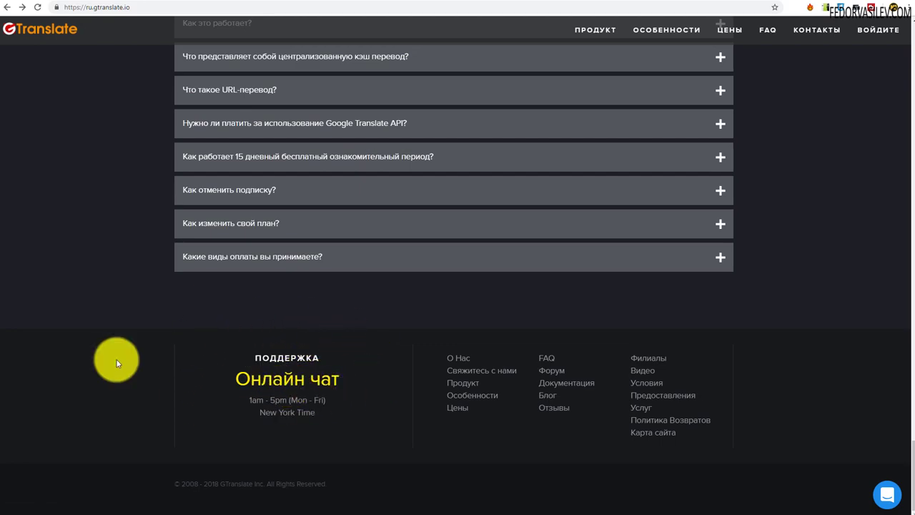
scroll(117, 360, "up", 10)
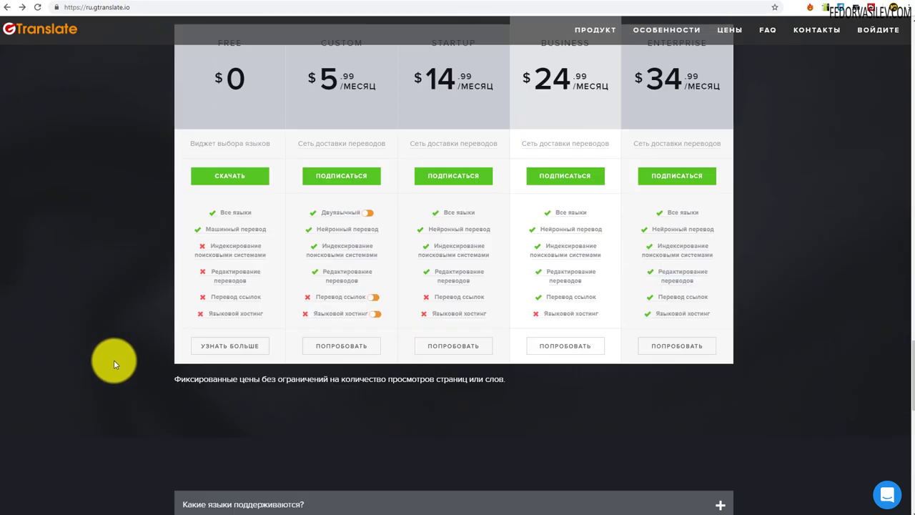
scroll(114, 364, "up", 2)
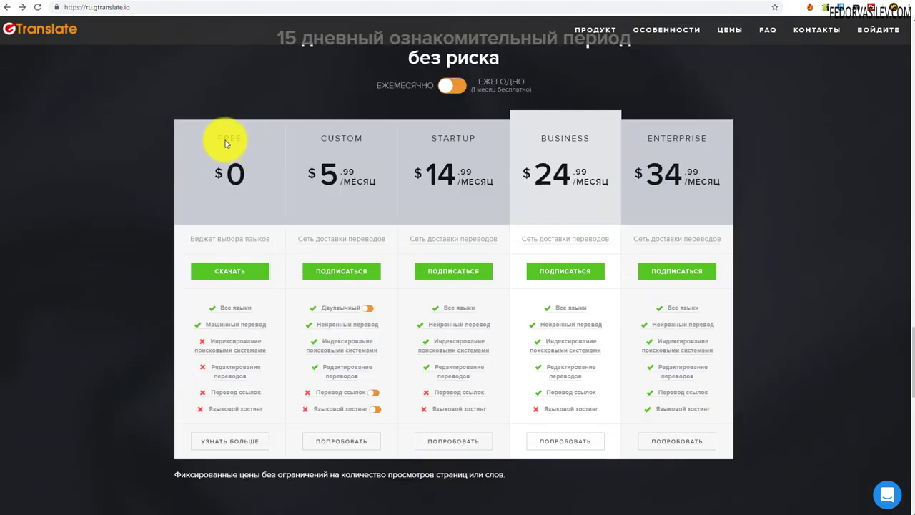
- Open the Free plan's downloads and look through the WordPress, Drupal and HTML packages
left_click(234, 272)
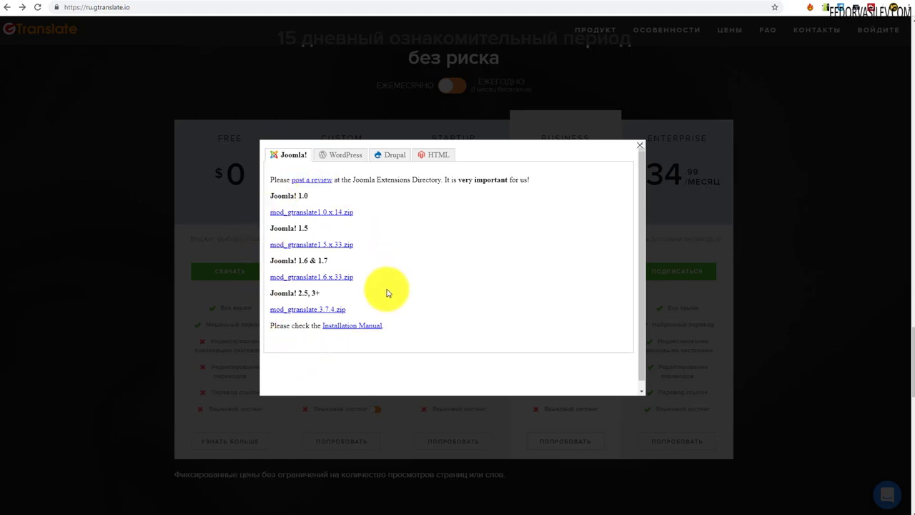
left_click(335, 154)
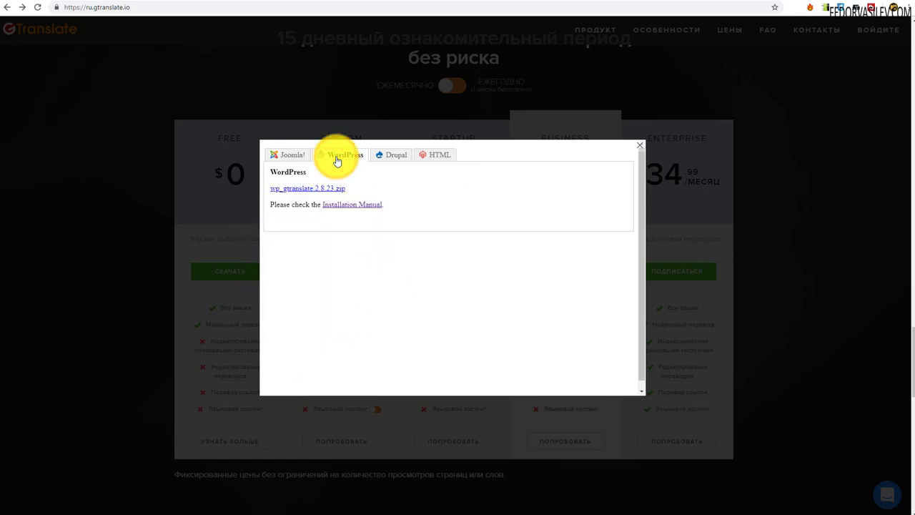
left_click(390, 155)
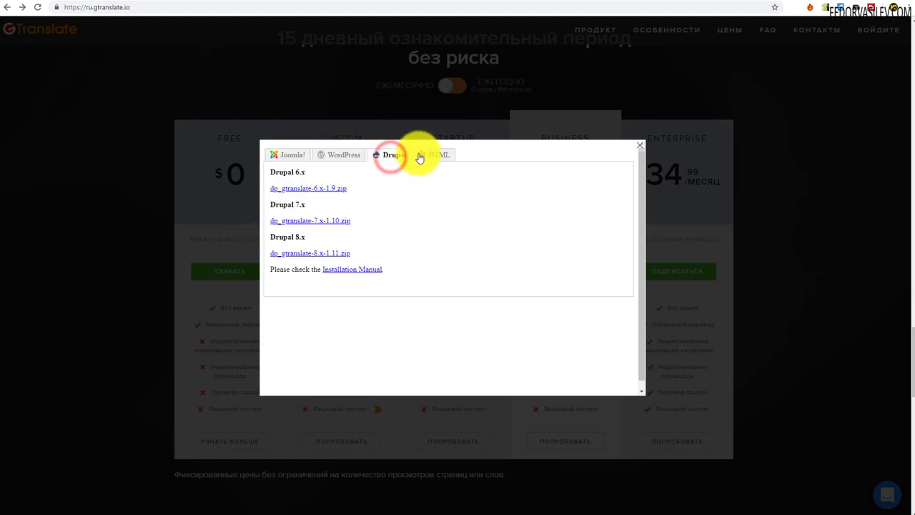
left_click(422, 154)
- Try to download the WordPress package wp_gtranslate.2.8.23.zip from the Free plan's downloads
left_click(338, 155)
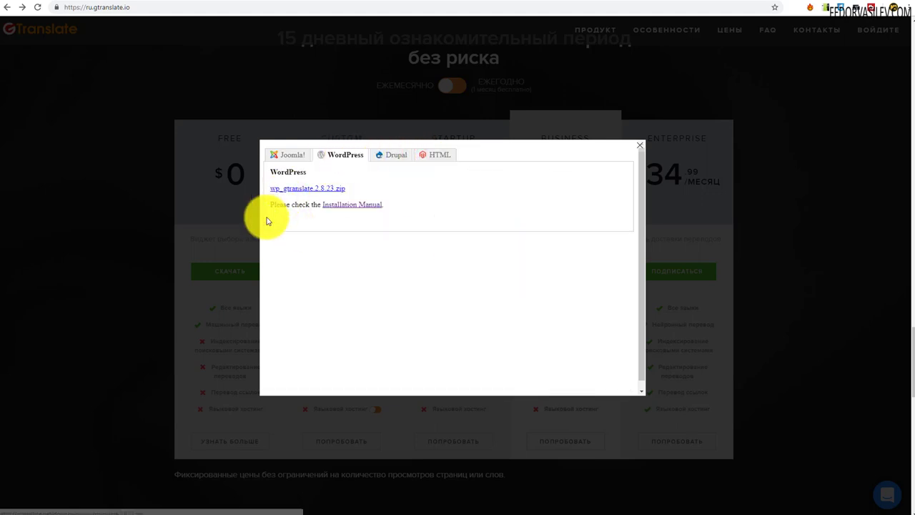
left_click(300, 191)
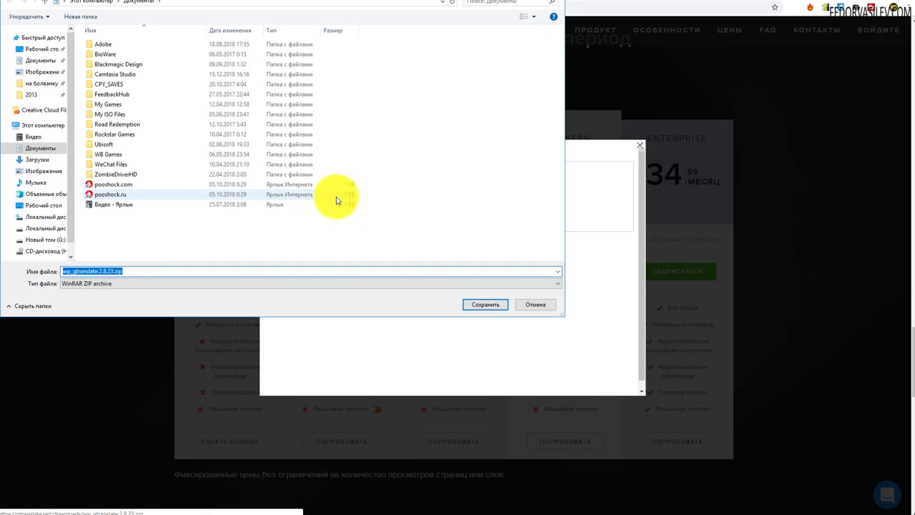
left_click(537, 306)
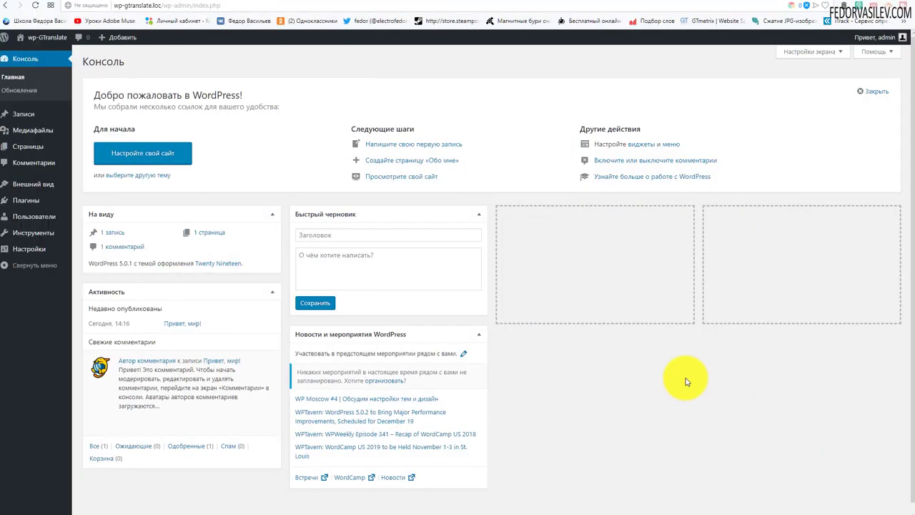
- Switch to the WordPress admin site and open the form for uploading a new plugin from a ZIP archive
scroll(685, 381, "down", 1)
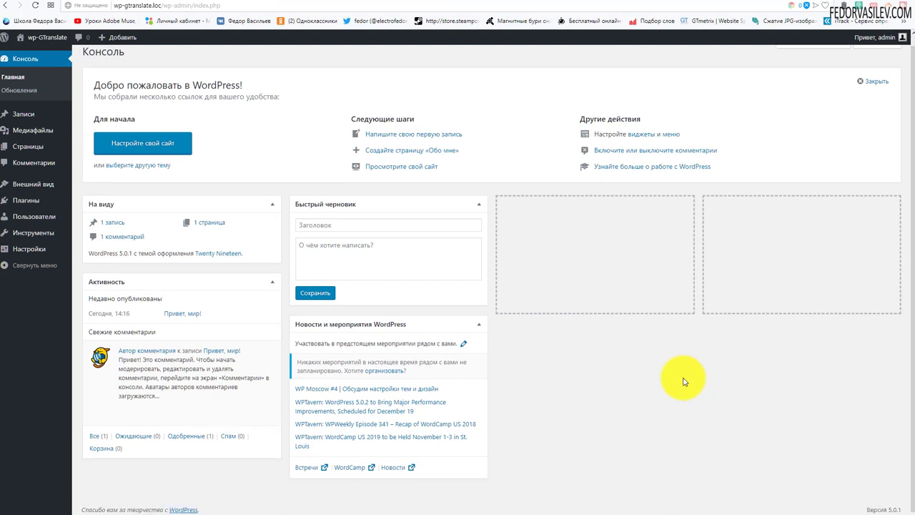
scroll(683, 381, "up", 1)
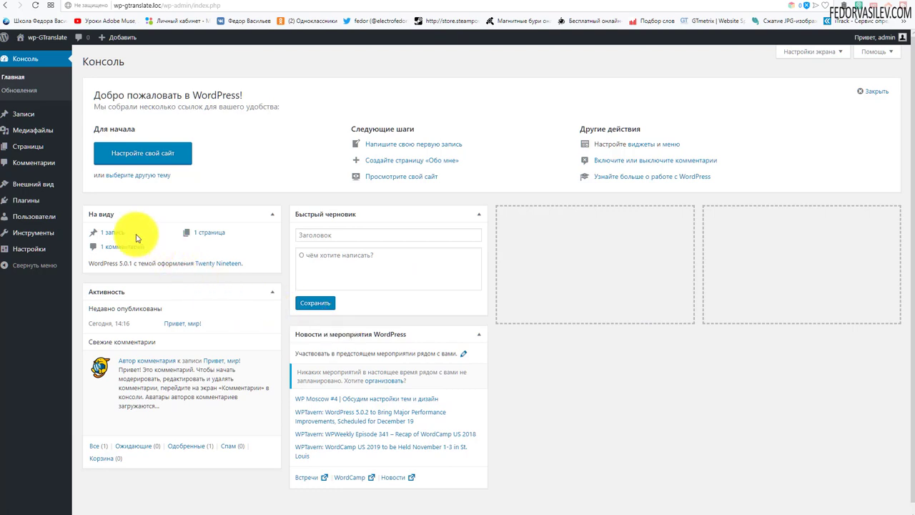
mouse_move(21, 196)
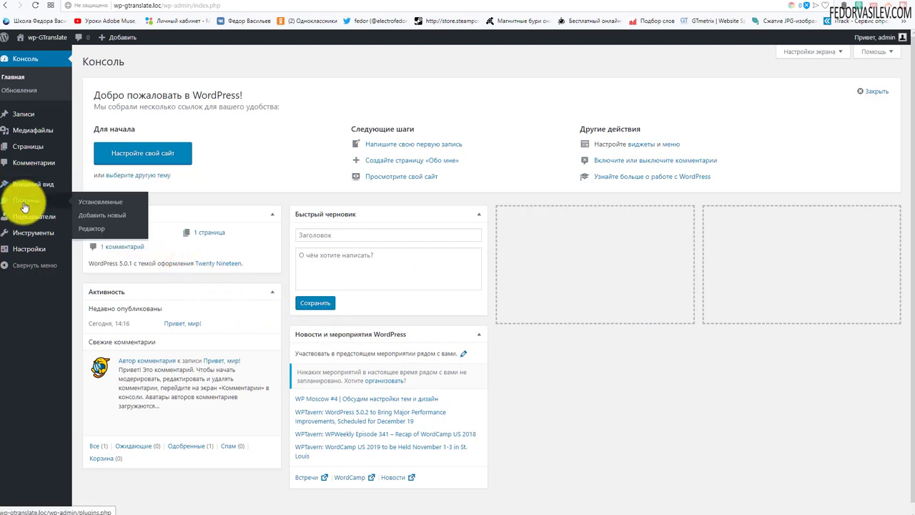
left_click(125, 219)
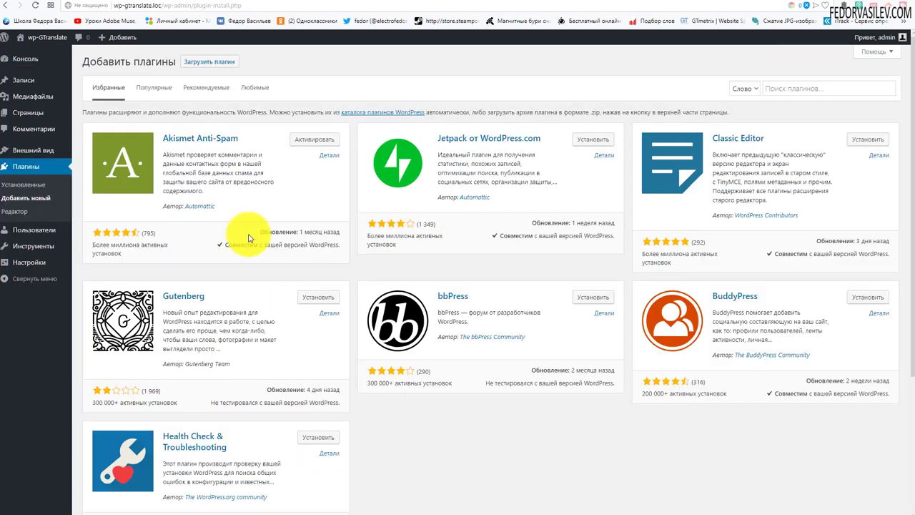
left_click(204, 66)
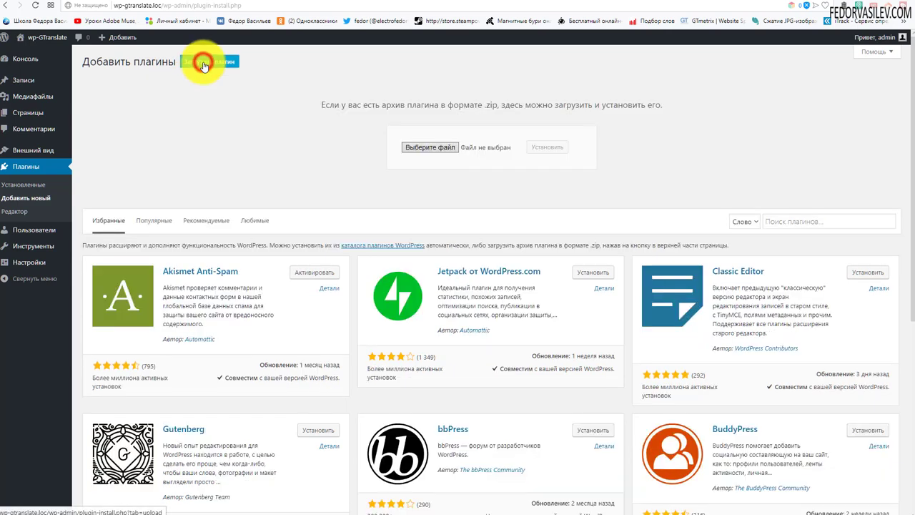
- Install the plugin from the archive wp_gtranslate.2.8.23.zip and activate it
left_click(420, 148)
left_click(419, 148)
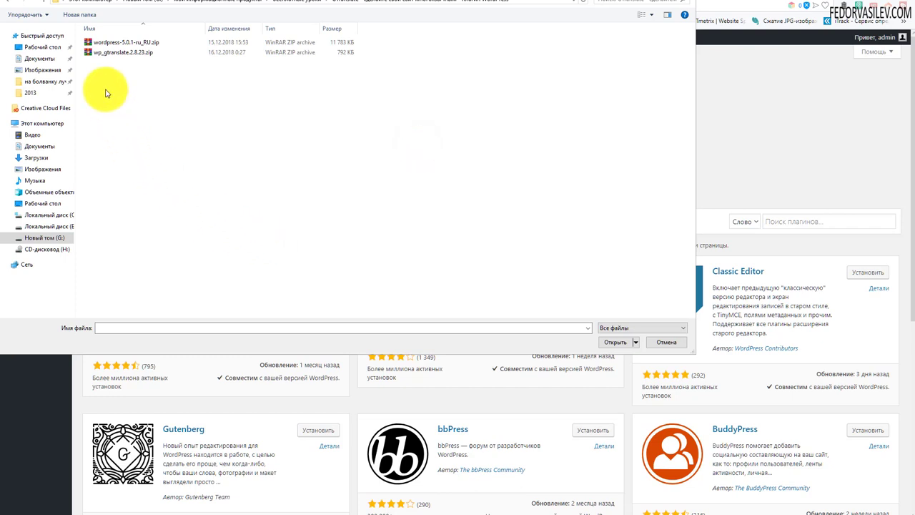
left_click(106, 54)
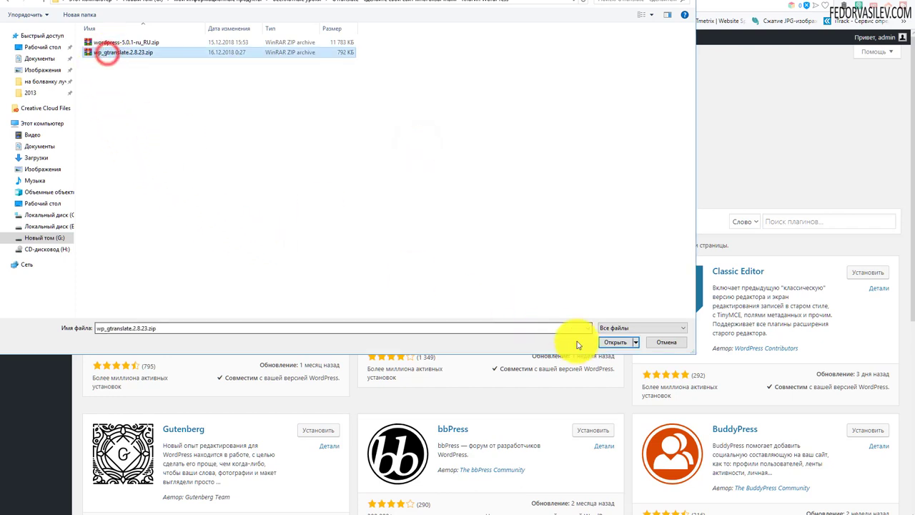
left_click(606, 341)
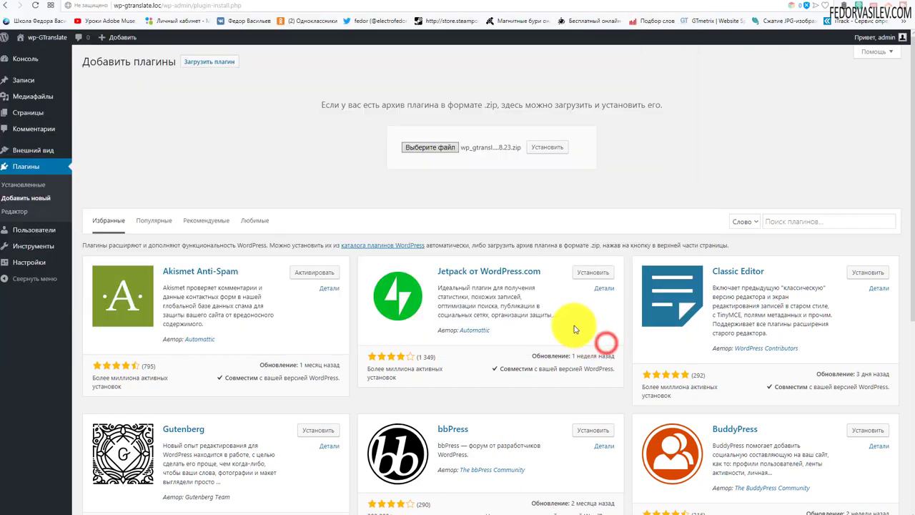
left_click(547, 149)
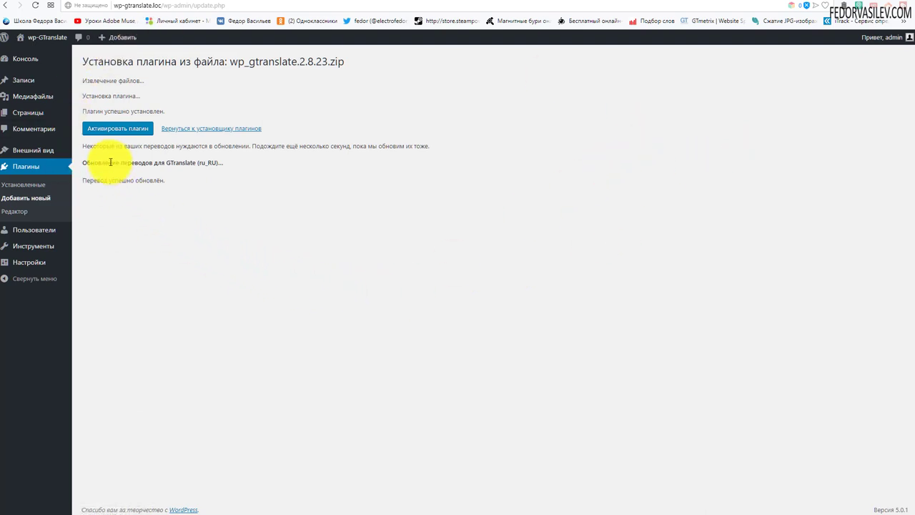
left_click(118, 128)
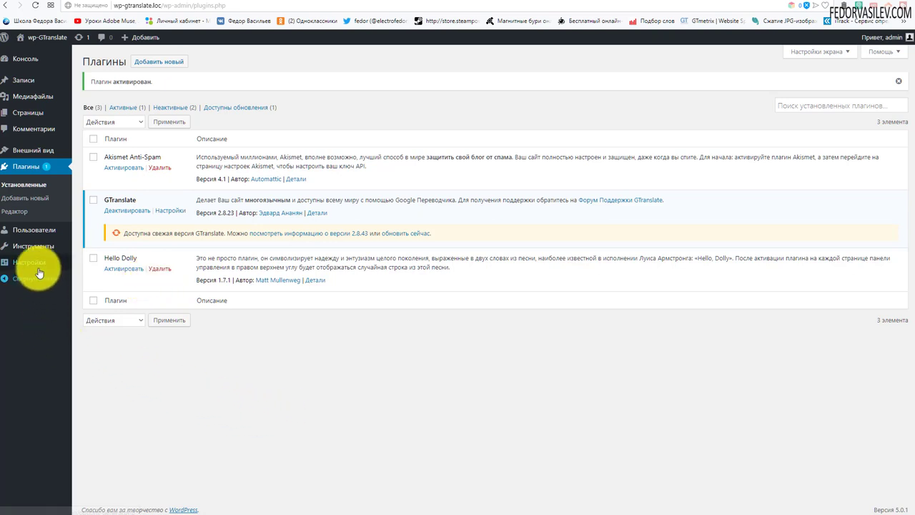
- Open the GTranslate plugin settings and review the widget options, flagged languages, widget code and paid features
mouse_move(36, 262)
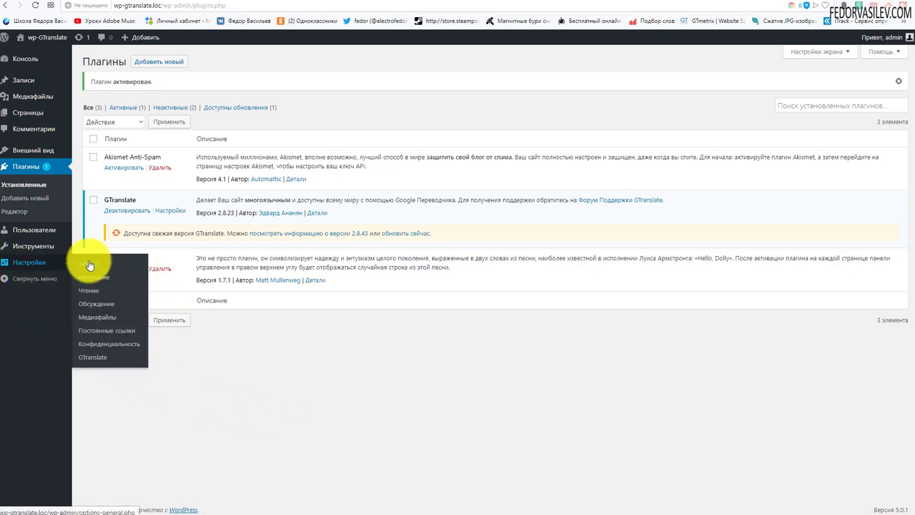
left_click(98, 360)
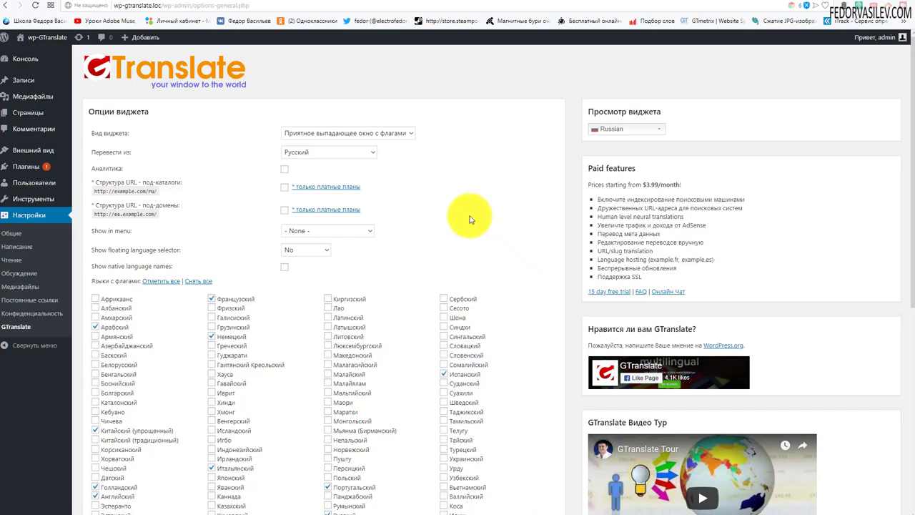
scroll(470, 220, "down", 3)
scroll(465, 212, "up", 3)
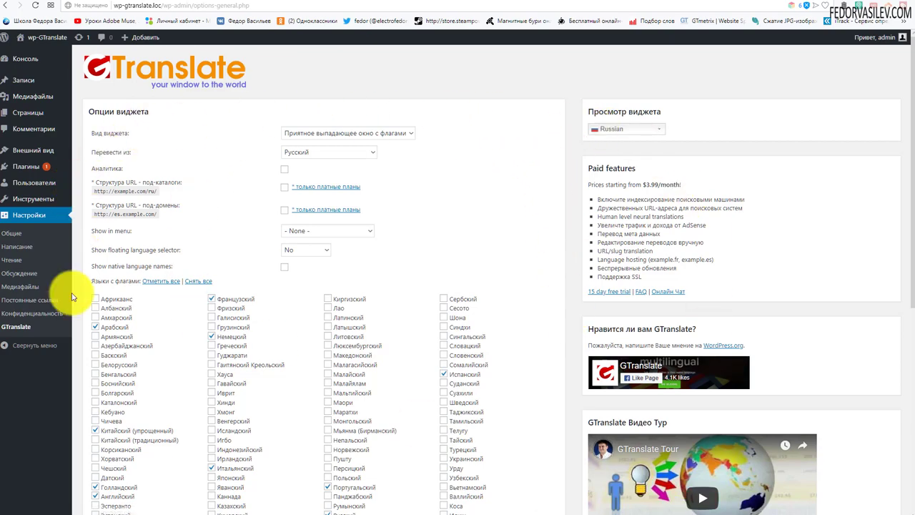
scroll(358, 282, "down", 5)
scroll(337, 276, "up", 5)
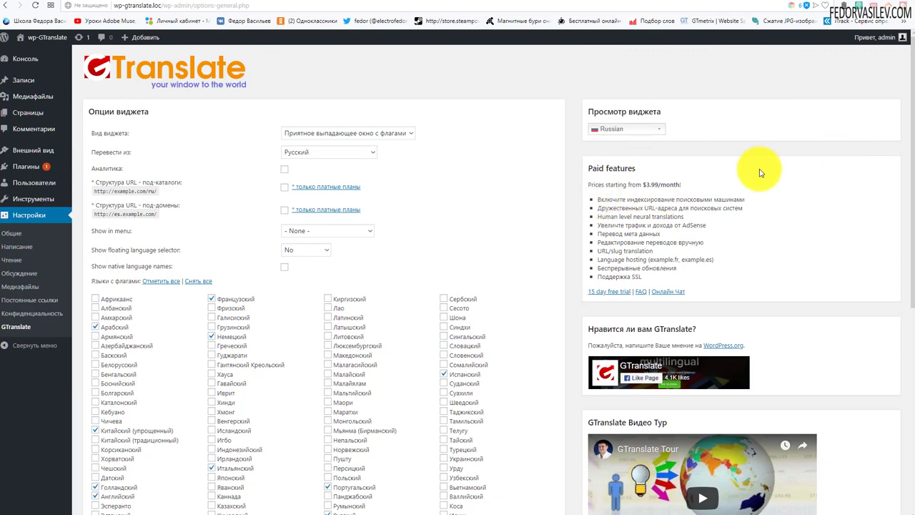
scroll(757, 172, "down", 3)
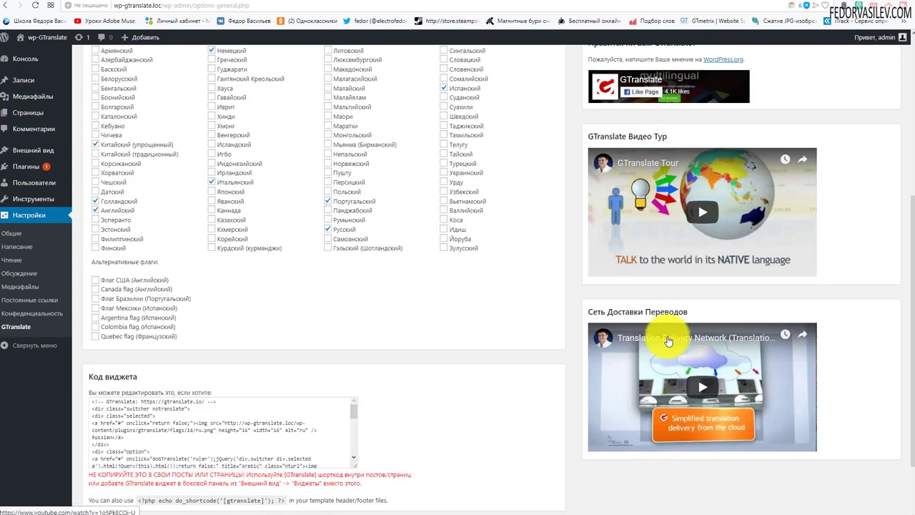
scroll(674, 339, "up", 3)
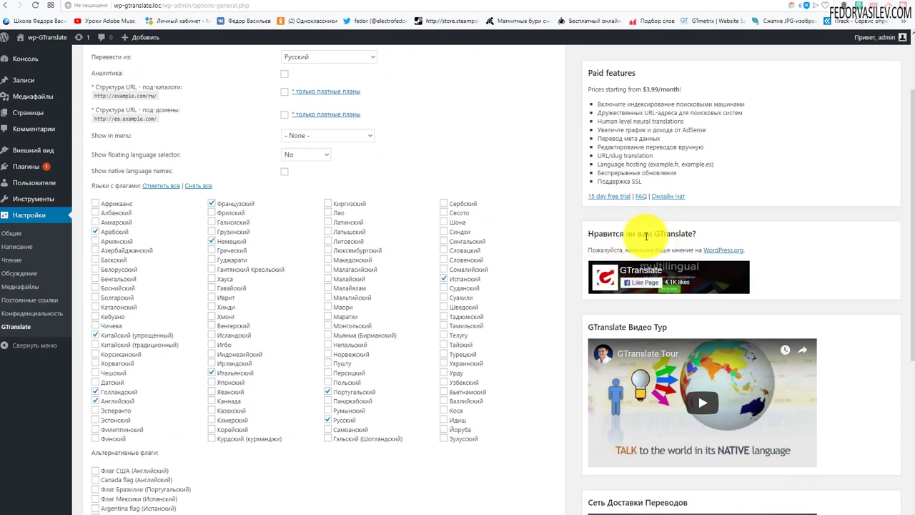
scroll(624, 279, "up", 2)
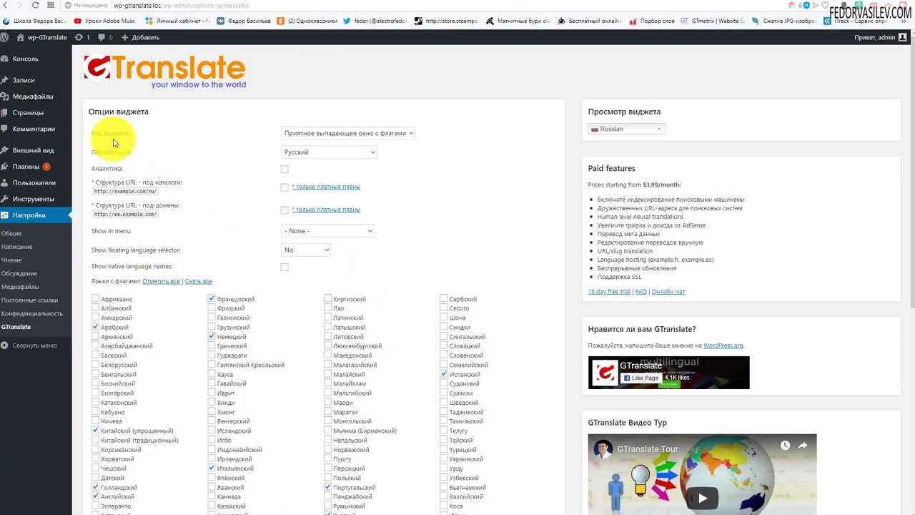
- Review the available widget looks and the choices of source language in the widget options
left_click(333, 132)
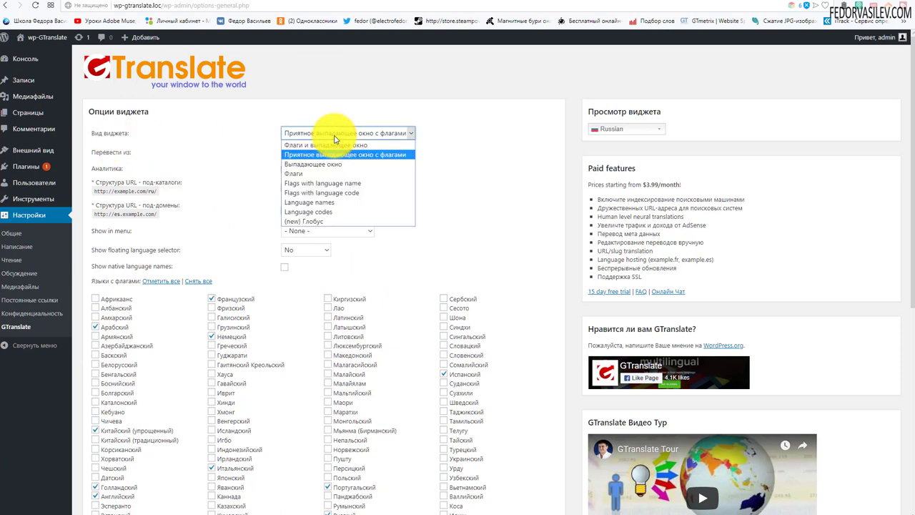
left_click(505, 192)
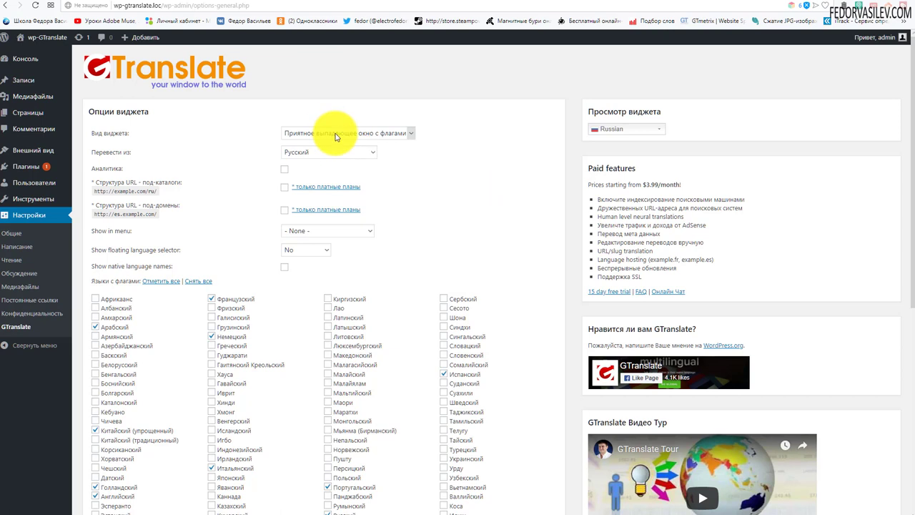
left_click(314, 155)
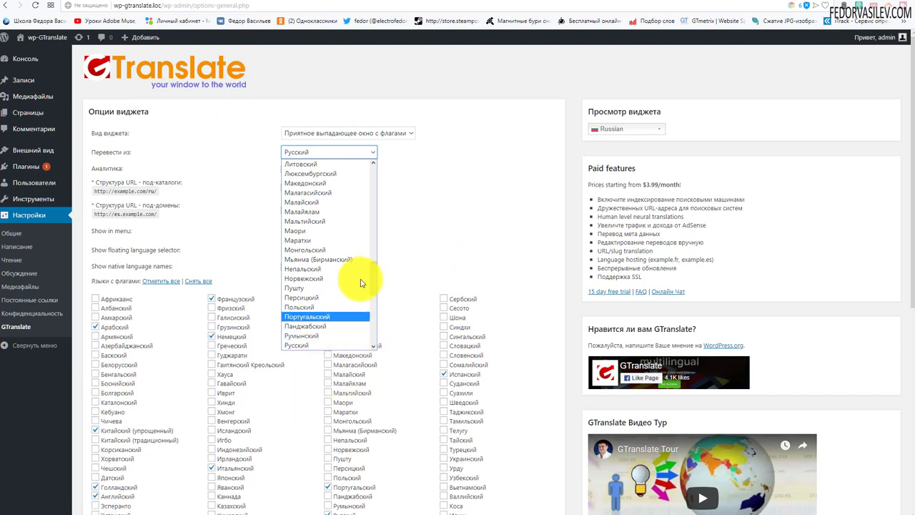
left_click(414, 235)
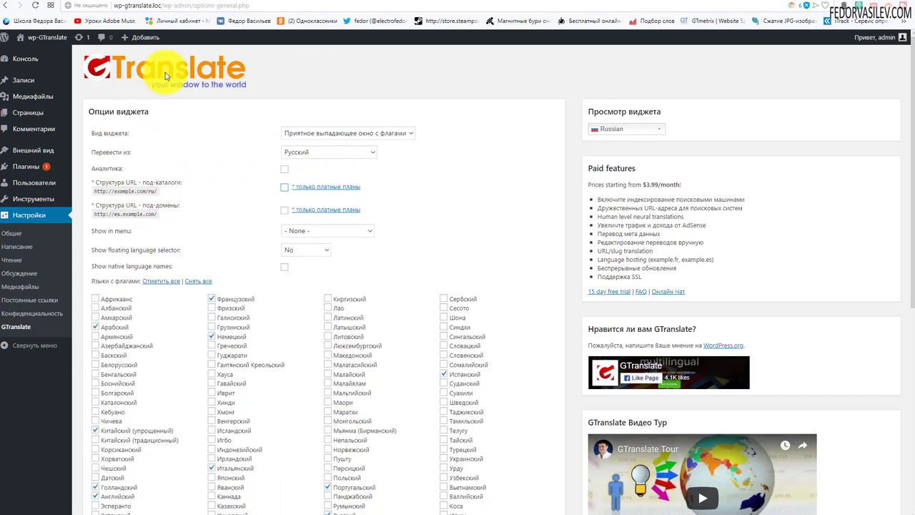
- Examine the sub-directory URL structure option and its example address in the widget options
left_click_drag(93, 191, 156, 198)
right_click(145, 191)
left_click(249, 208)
left_click(188, 196)
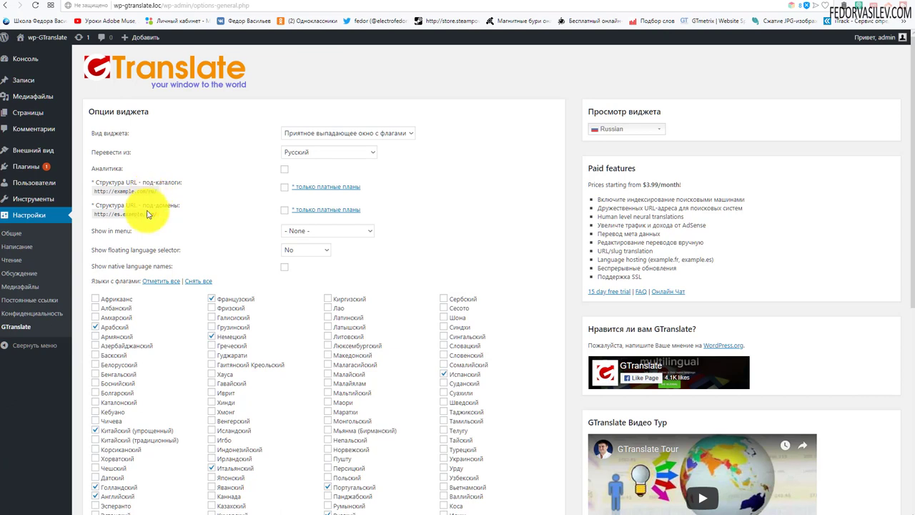
left_click(157, 191)
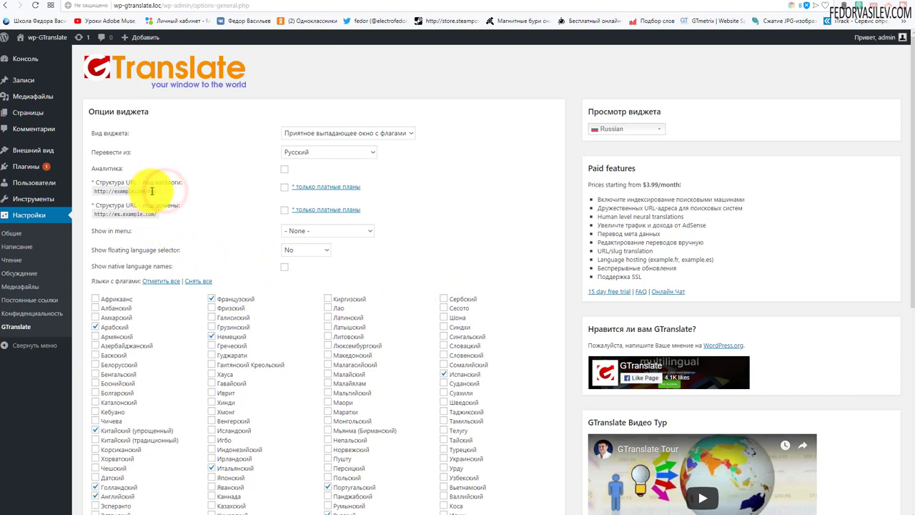
left_click(155, 183)
left_click(184, 200)
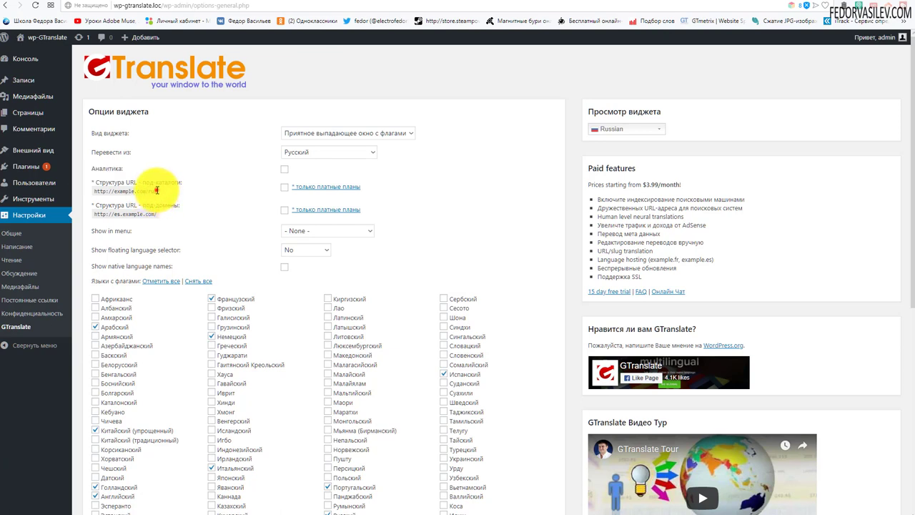
left_click_drag(148, 191, 93, 191)
left_click(173, 202)
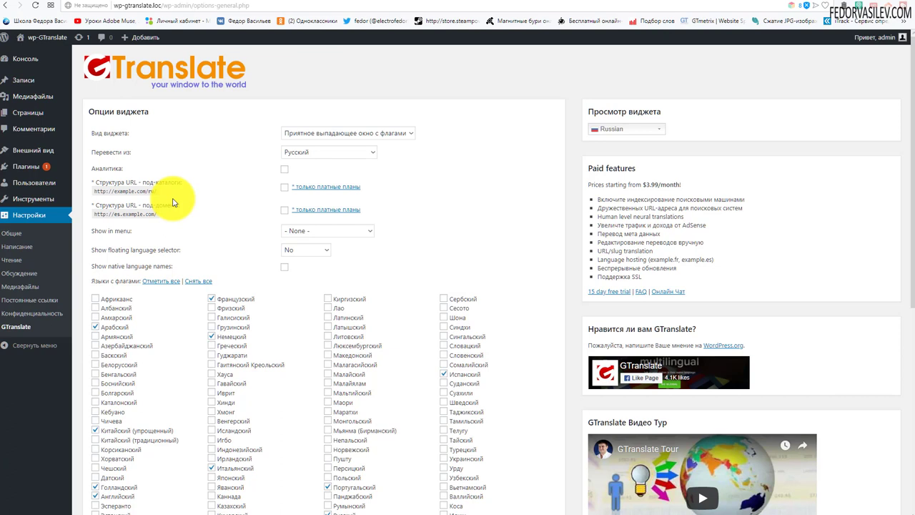
left_click_drag(147, 189, 102, 182)
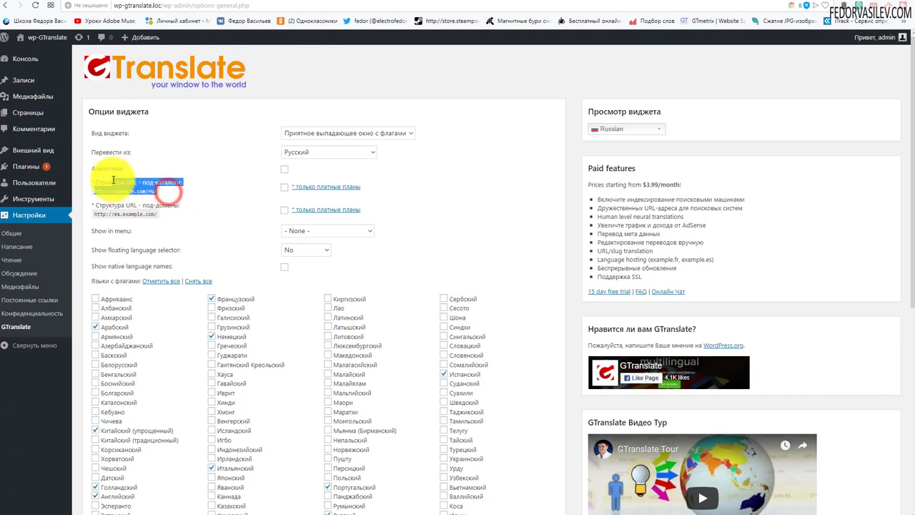
left_click(182, 189)
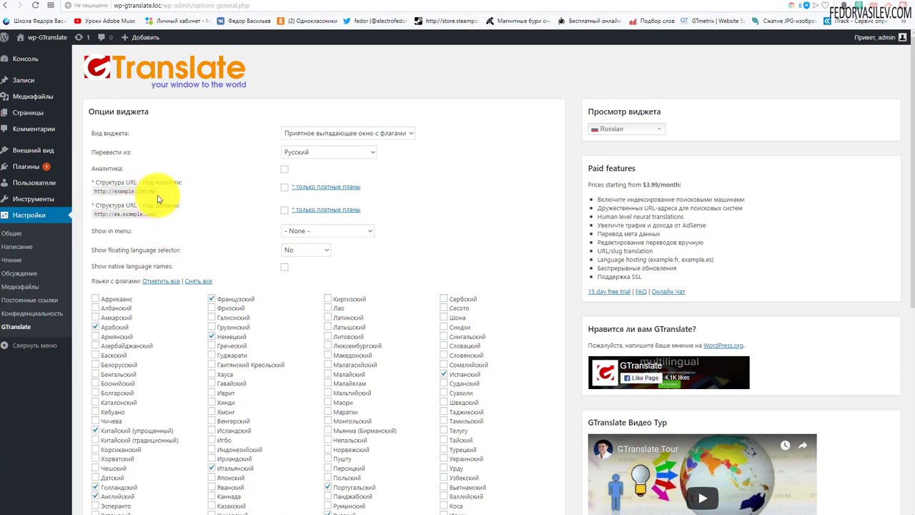
mouse_move(154, 191)
left_mouse_down()
mouse_move(91, 185)
mouse_move(165, 191)
left_mouse_up()
left_click(163, 188)
- Examine the paid-only sub-domain URL structure option and its example address
left_click(283, 213)
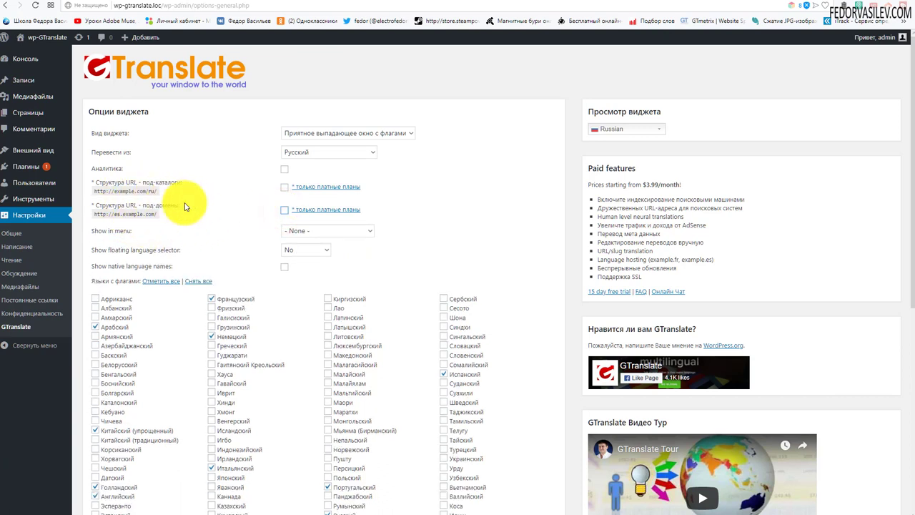
left_click_drag(139, 201, 224, 221)
left_click(231, 213)
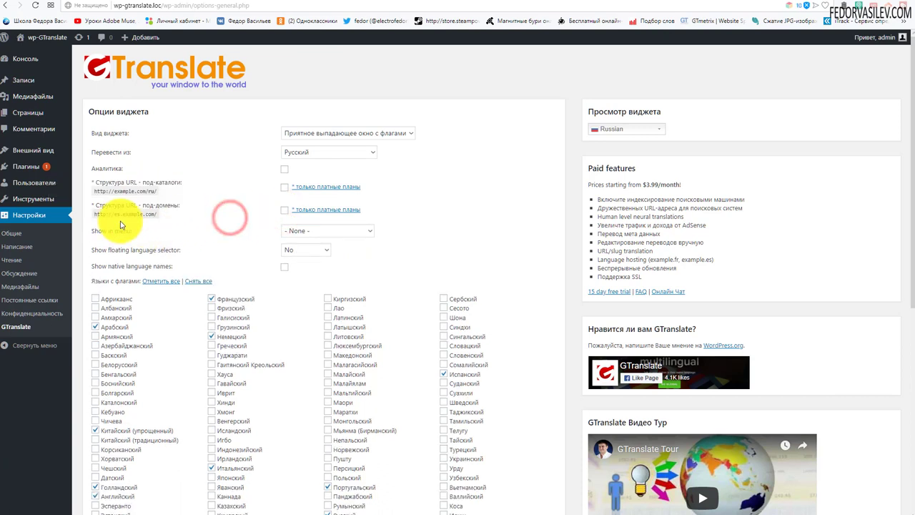
left_click_drag(113, 205, 133, 204)
left_click(198, 210)
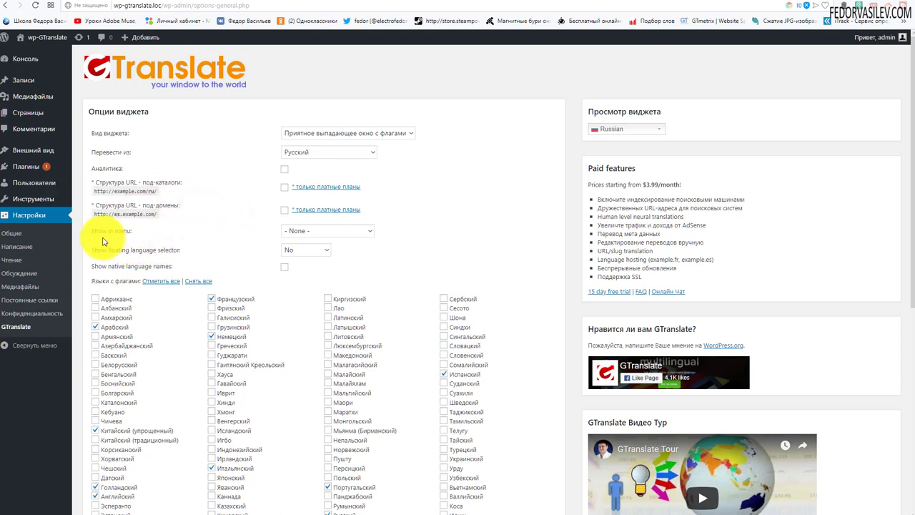
- Review the Show in menu placements, the native language names setting and the list of languages with flags
left_click(305, 234)
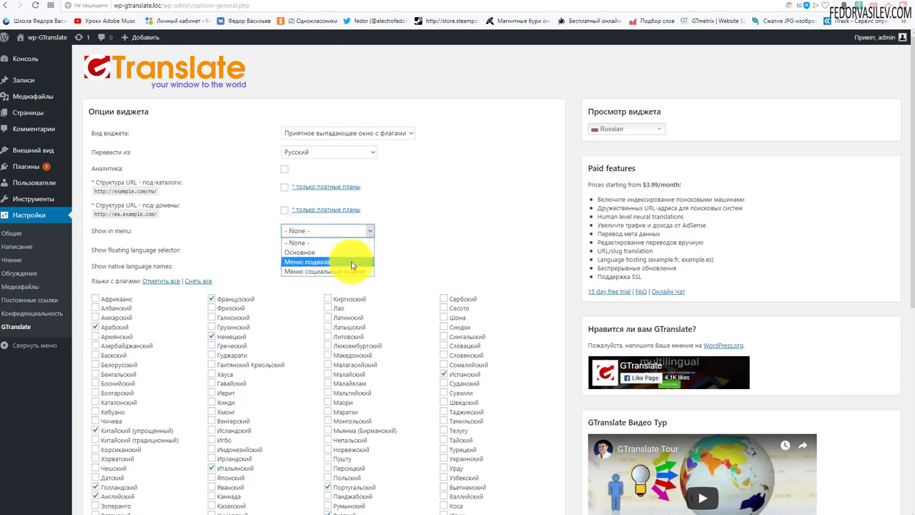
left_click(219, 235)
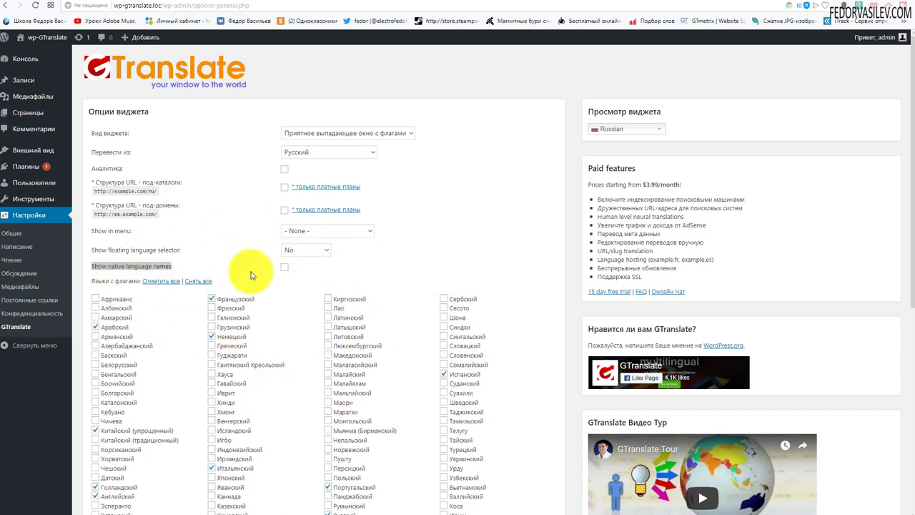
left_click(206, 266)
scroll(354, 271, "down", 2)
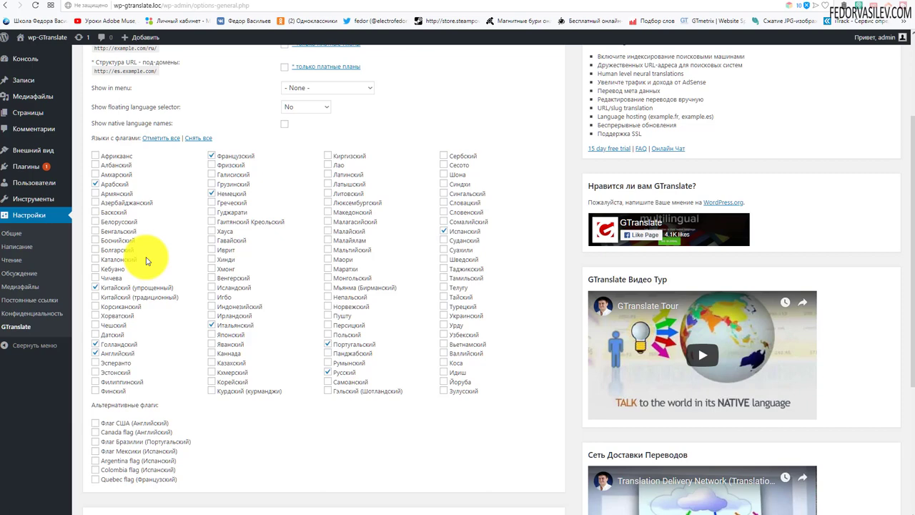
scroll(143, 250, "up", 1)
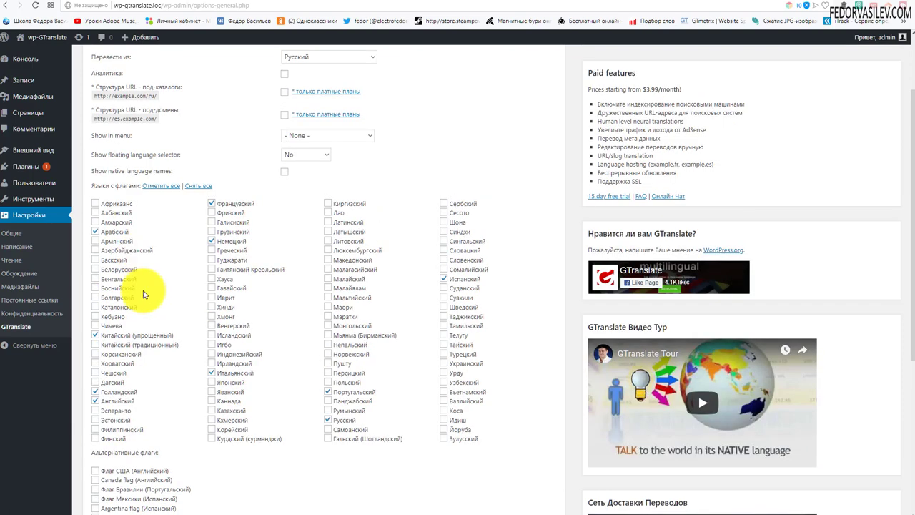
left_click(97, 233)
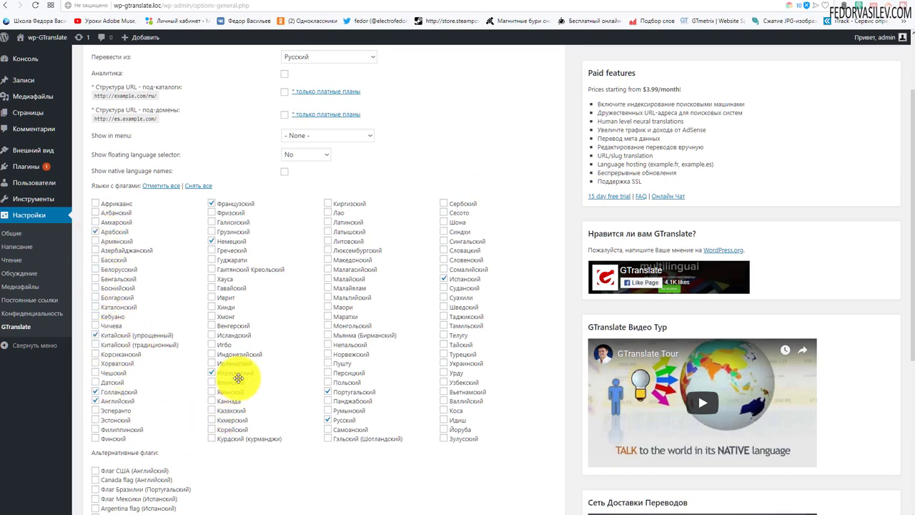
- Try displaying native language names in the language list by switching the option on and off
scroll(238, 378, "up", 2)
left_click(286, 269)
scroll(179, 217, "down", 3)
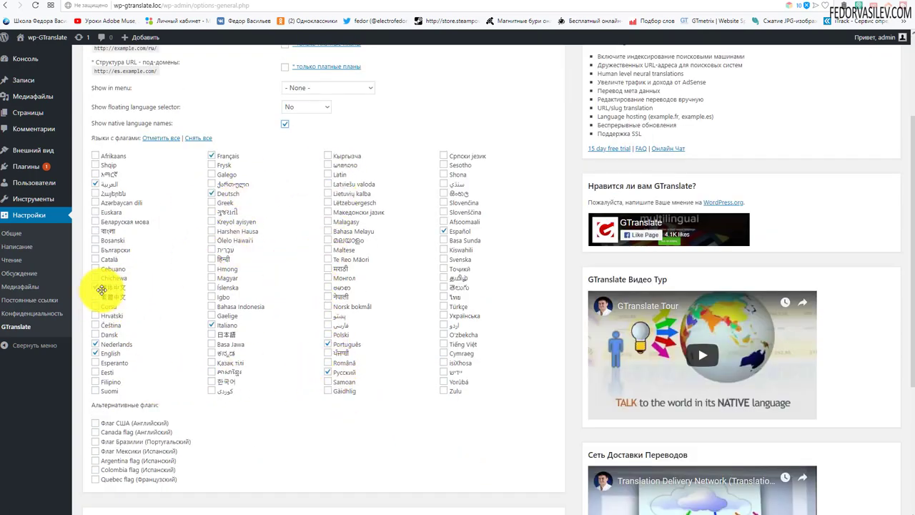
scroll(219, 221, "up", 1)
left_click(285, 173)
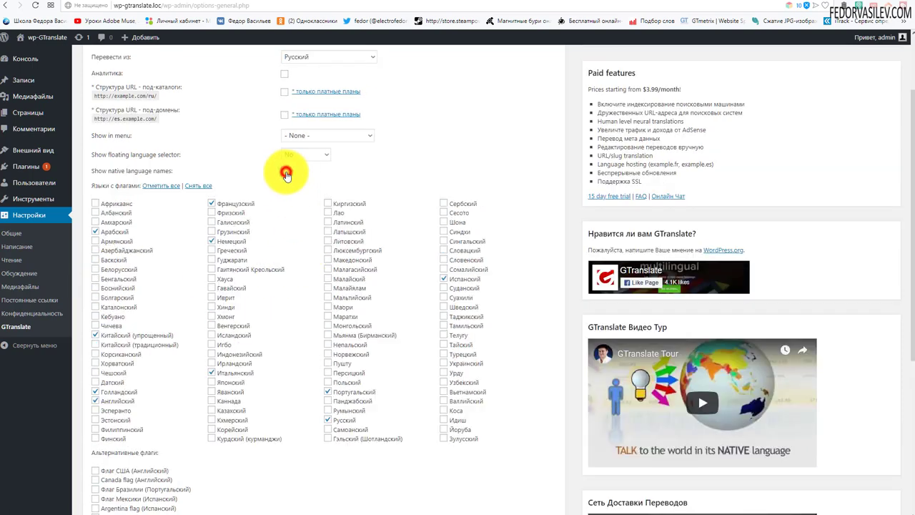
left_click(285, 173)
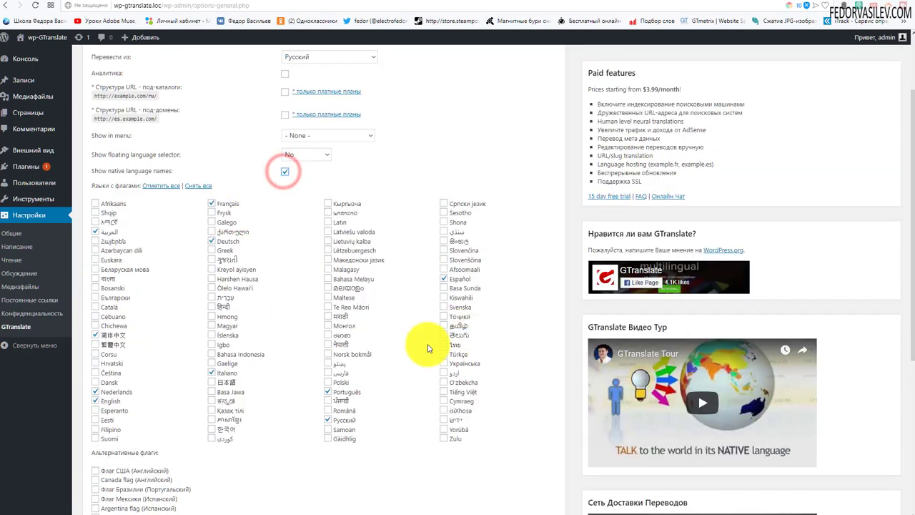
left_click(285, 172)
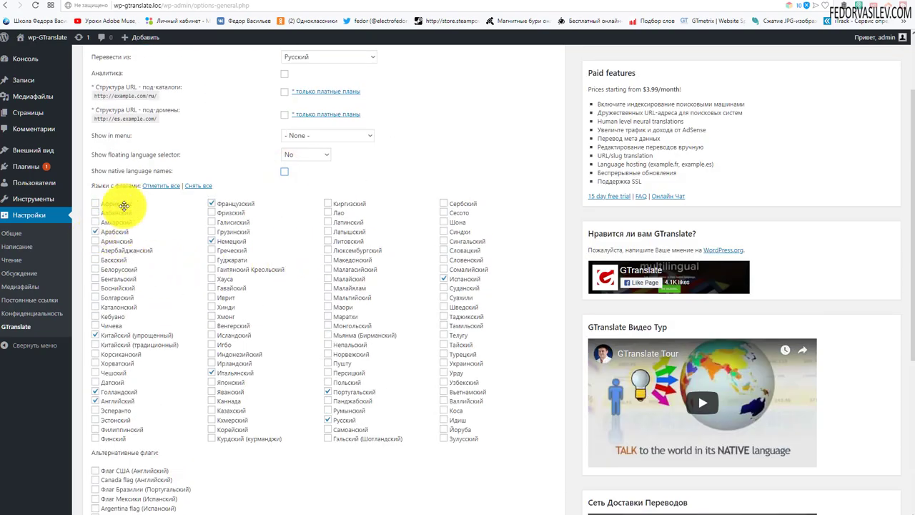
- Try clearing all languages in the flag list and selecting all of them in bulk
left_click(200, 188)
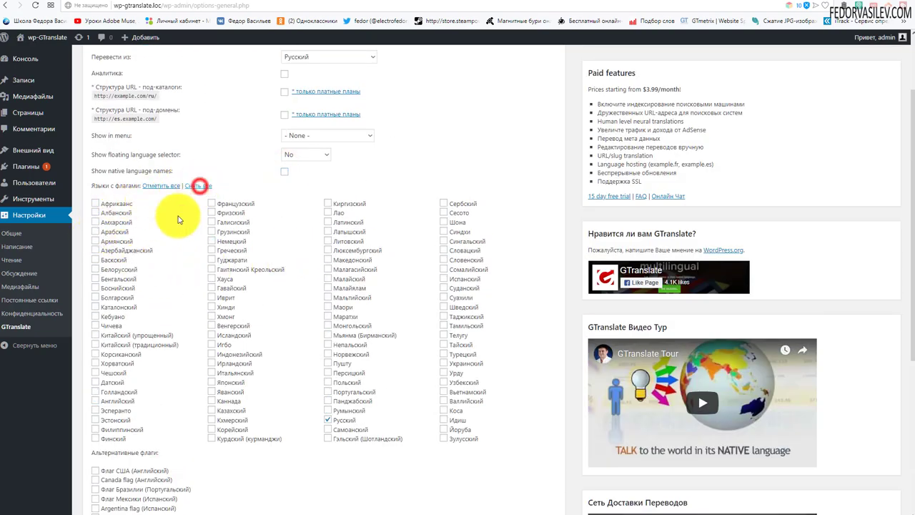
scroll(255, 215, "down", 2)
scroll(318, 336, "up", 3)
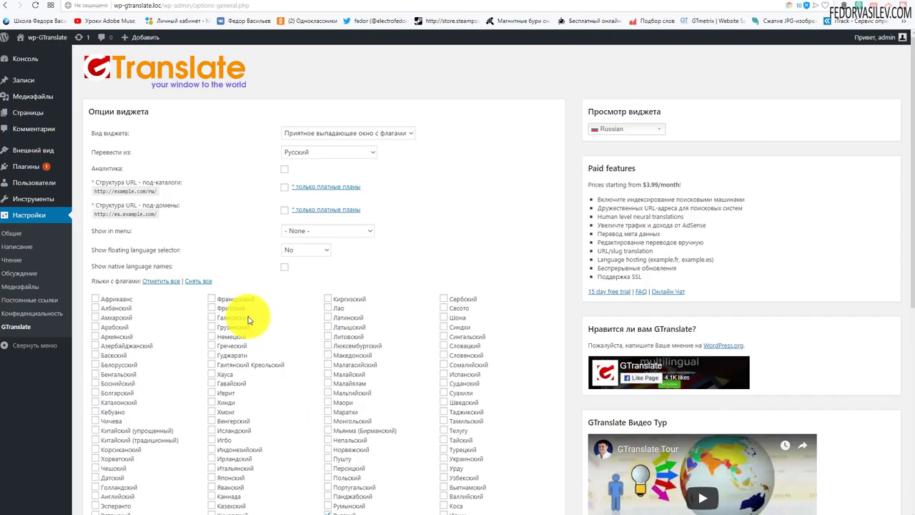
scroll(150, 293, "down", 2)
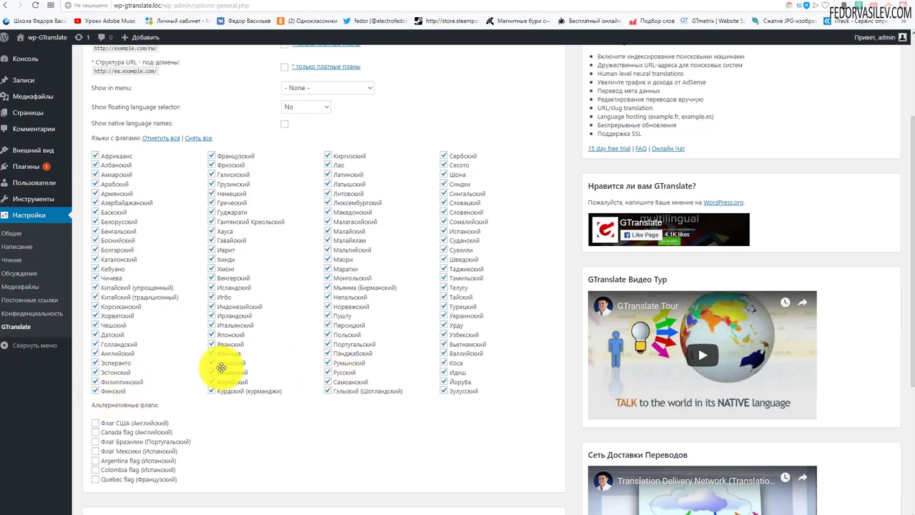
scroll(182, 368, "up", 2)
scroll(164, 361, "down", 2)
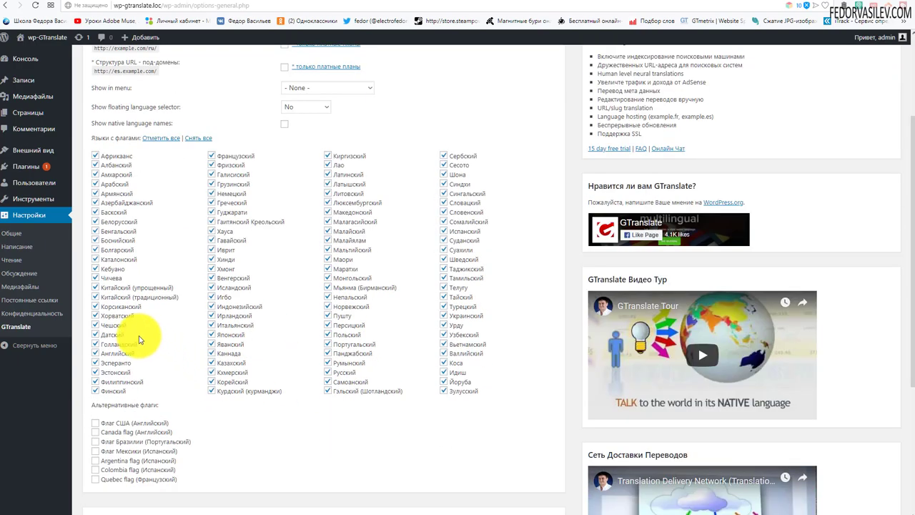
- Clear all selected flag languages and enable Chinese (Simplified) alongside Russian
scroll(218, 269, "up", 1)
left_click(194, 186)
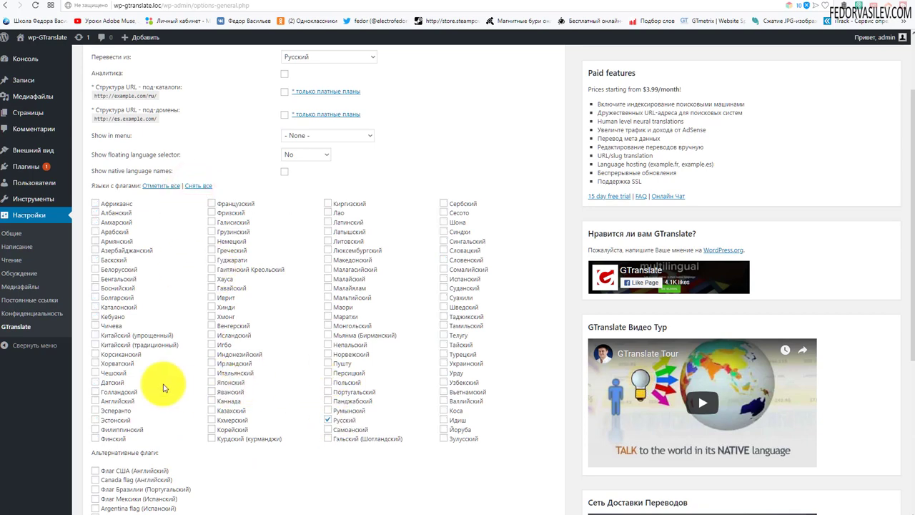
left_click(96, 335)
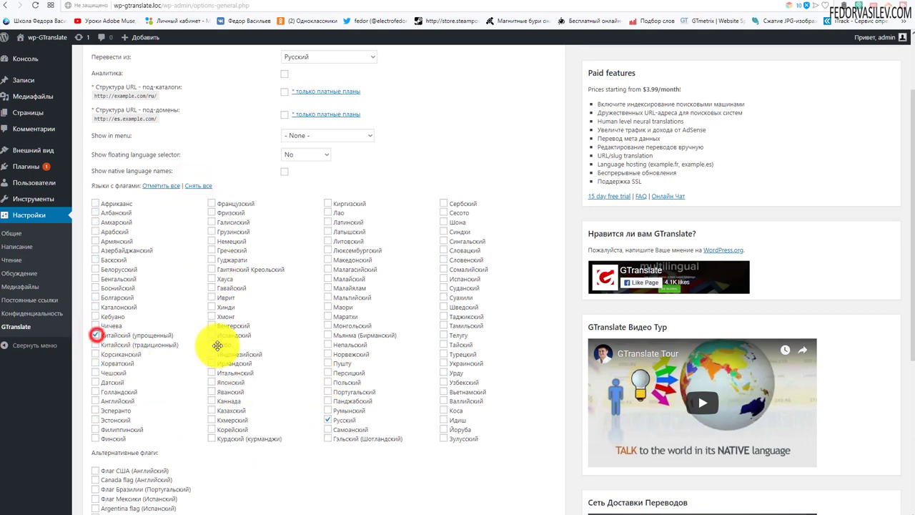
- Examine the widget code section, including the [GTranslate] shortcode for posts and the do_shortcode PHP snippet for header or footer templates
scroll(215, 286, "down", 3)
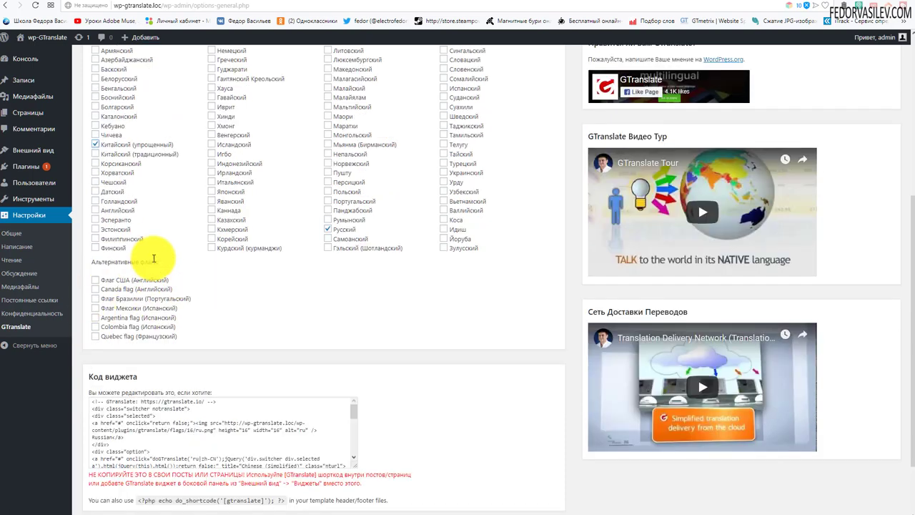
scroll(251, 288, "down", 1)
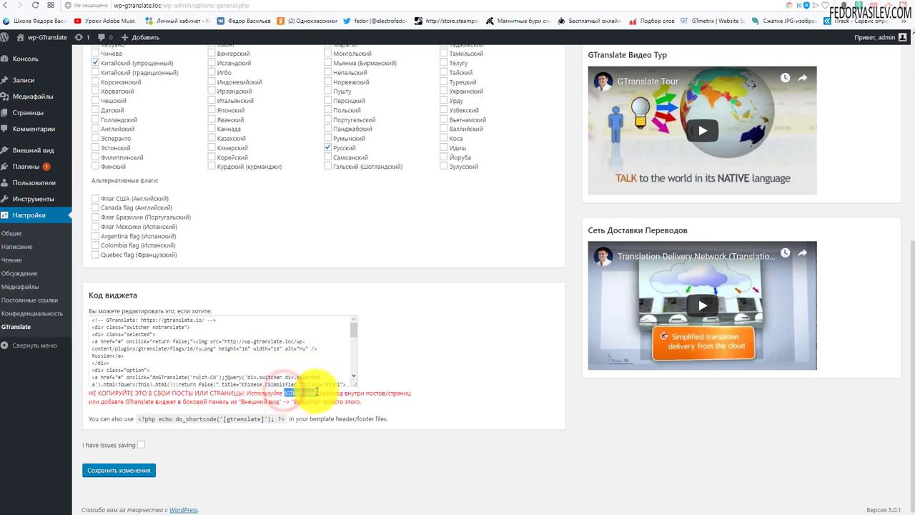
left_click_drag(319, 392, 319, 393)
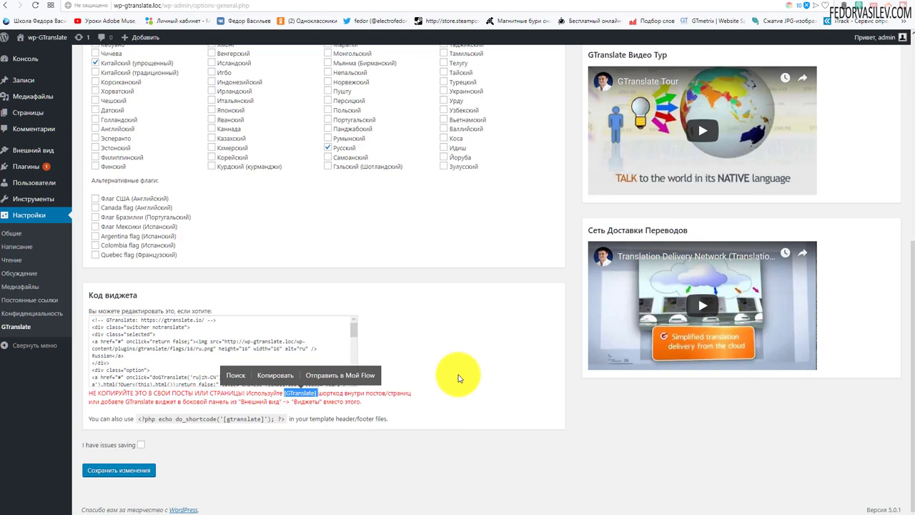
left_click(454, 377)
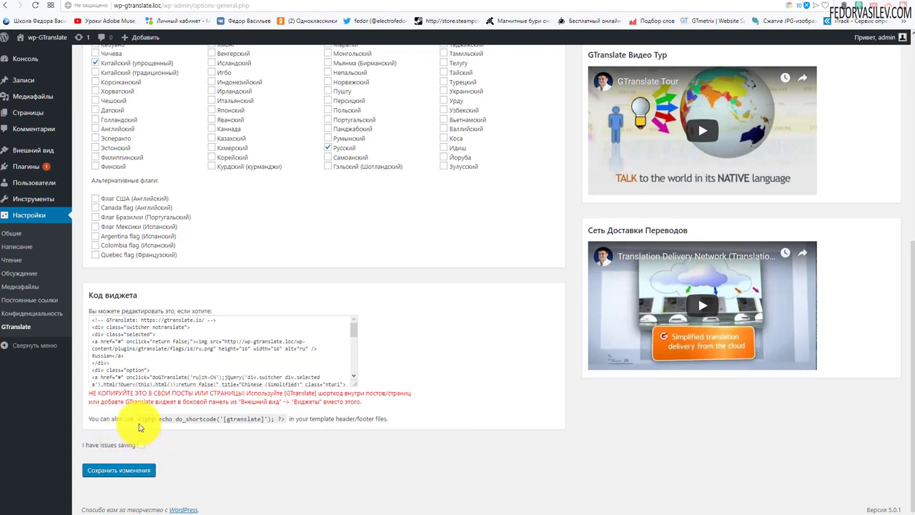
left_click_drag(139, 420, 286, 420)
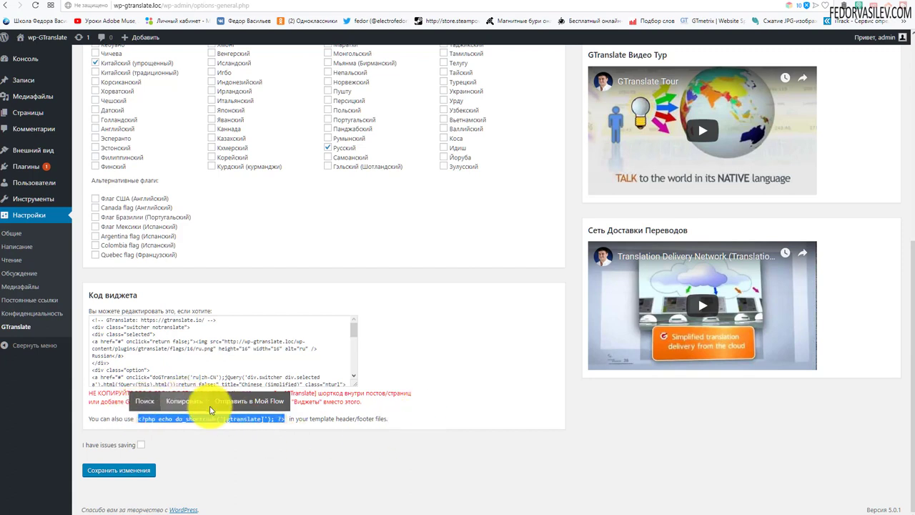
left_click(402, 416)
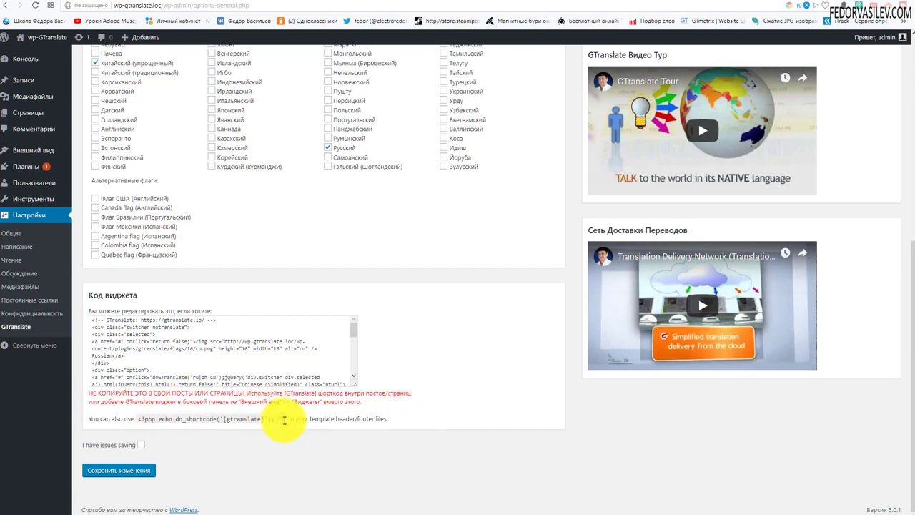
left_click_drag(283, 419, 131, 423)
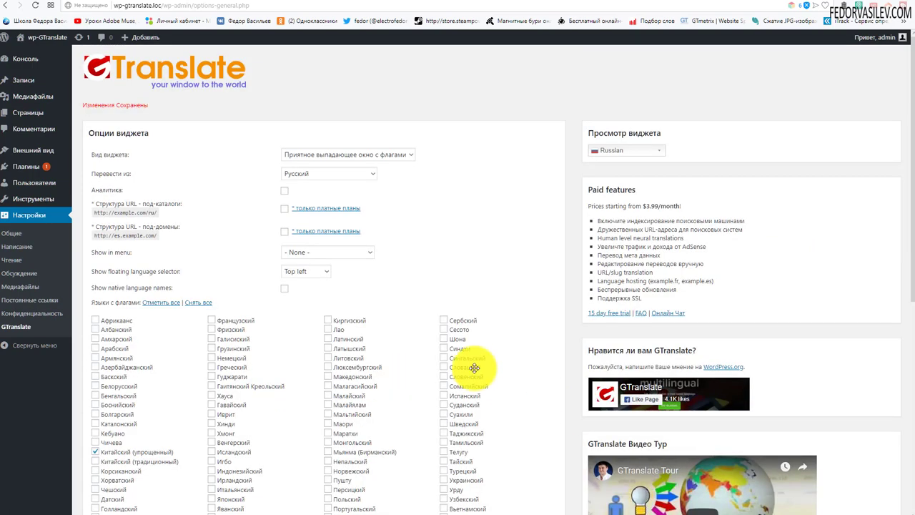
- Keep the floating language selector at Top left and save the widget settings
left_click_drag(108, 272, 150, 272)
left_click(246, 278)
left_click(306, 272)
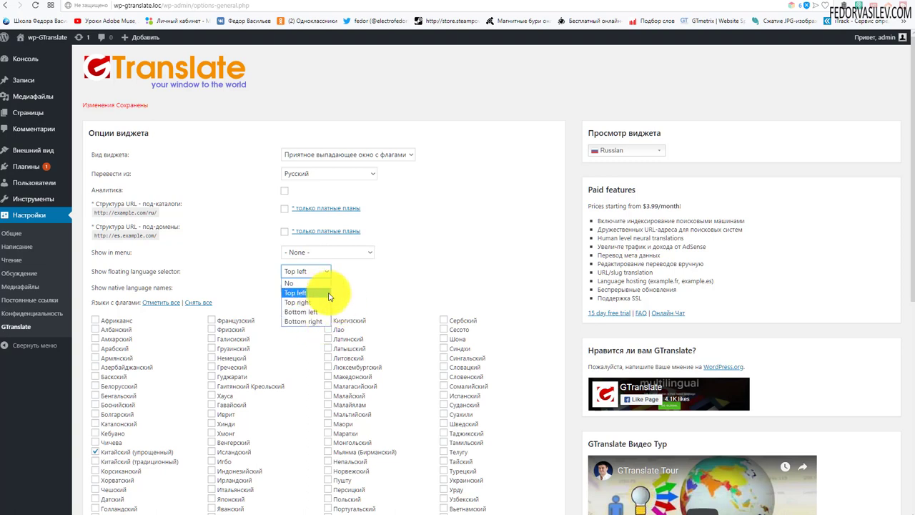
left_click(360, 287)
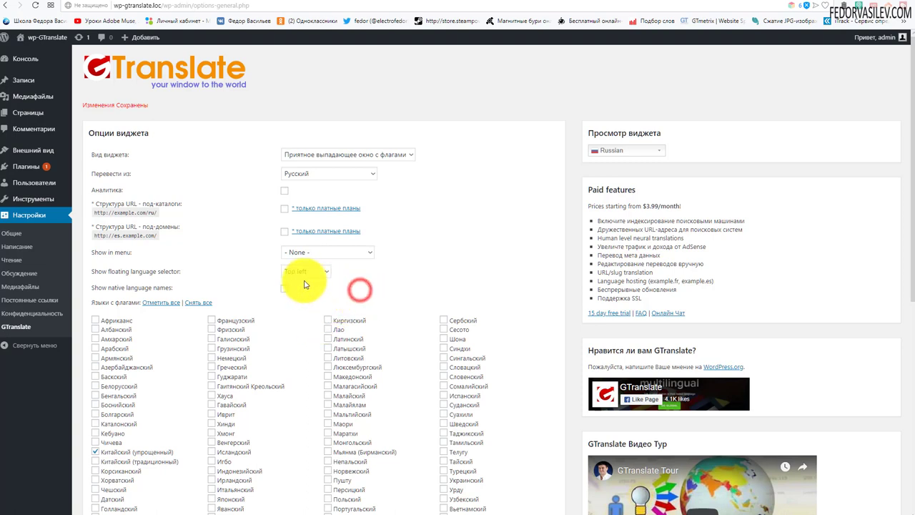
scroll(231, 388, "down", 5)
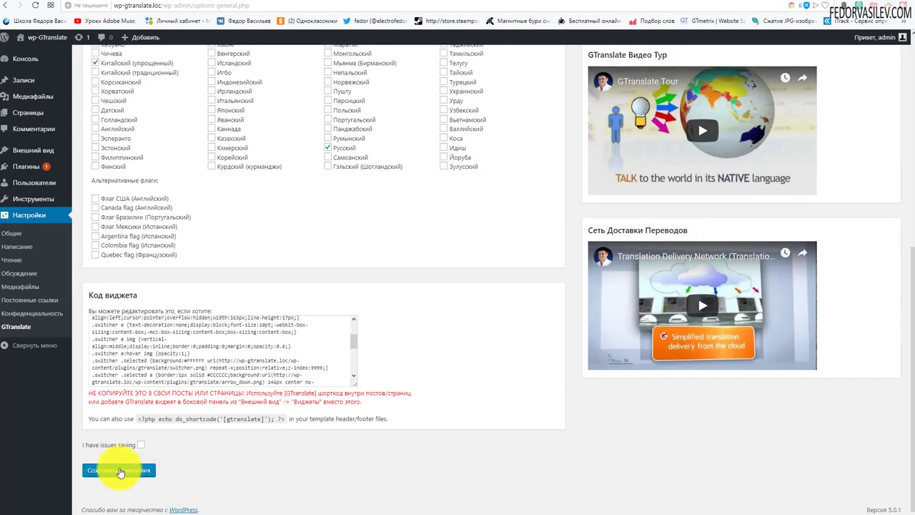
left_click(120, 470)
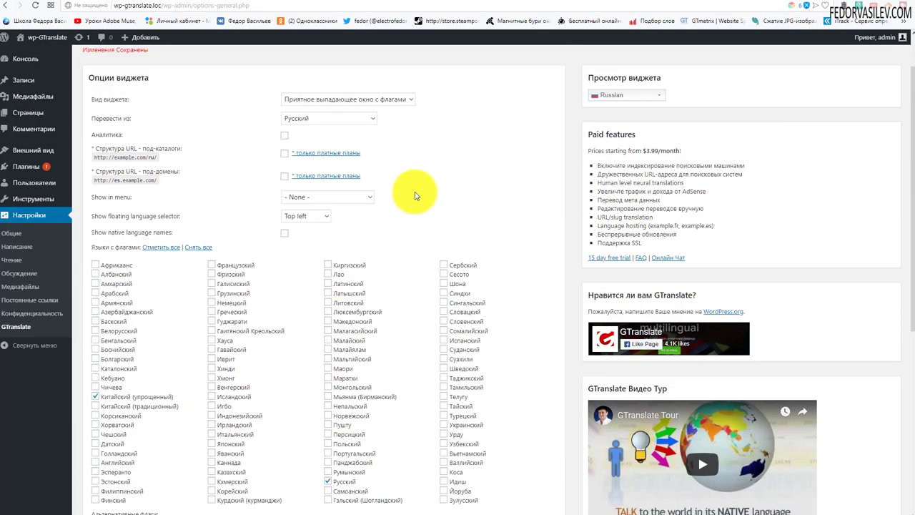
- Examine the floating language switcher on the site's home page while moving through the whole page
left_click(805, 6)
scroll(239, 146, "down", 2)
scroll(236, 86, "up", 2)
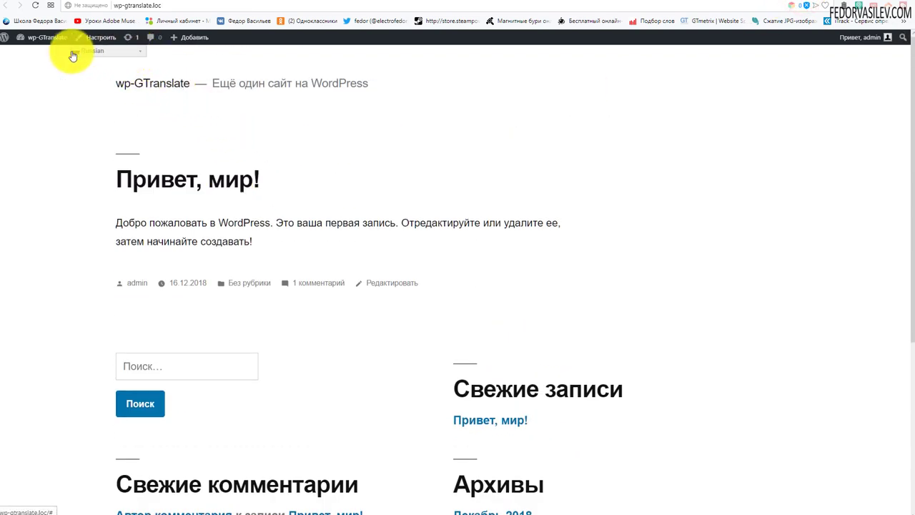
scroll(326, 150, "down", 4)
scroll(308, 149, "up", 3)
scroll(302, 153, "down", 3)
scroll(302, 153, "up", 5)
scroll(301, 154, "down", 3)
scroll(302, 153, "down", 2)
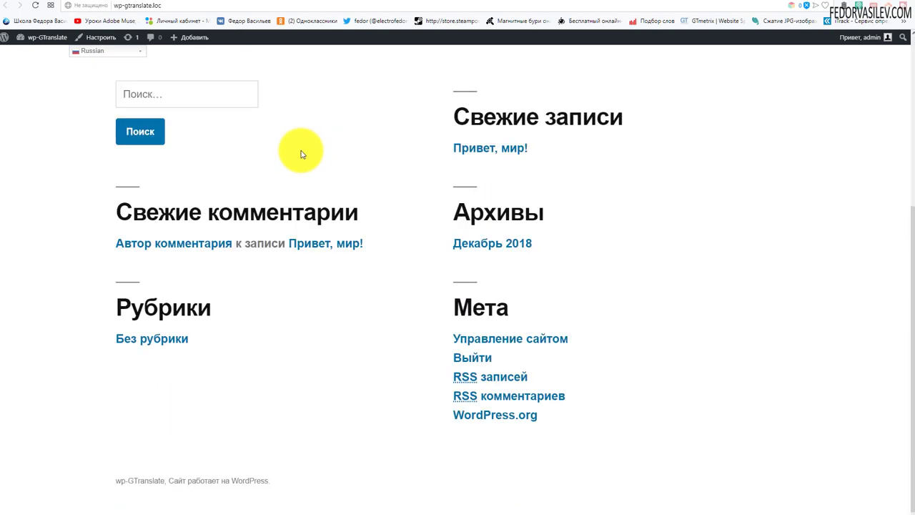
scroll(239, 126, "up", 4)
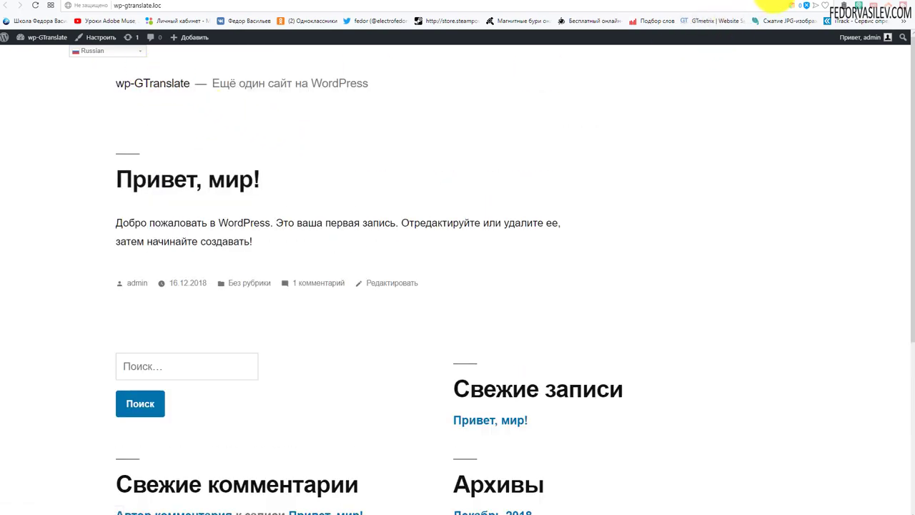
- Set the floating language selector to Top right in the GTranslate settings and save the changes
left_click(778, 6)
left_click(313, 302)
scroll(207, 387, "down", 4)
scroll(179, 457, "down", 2)
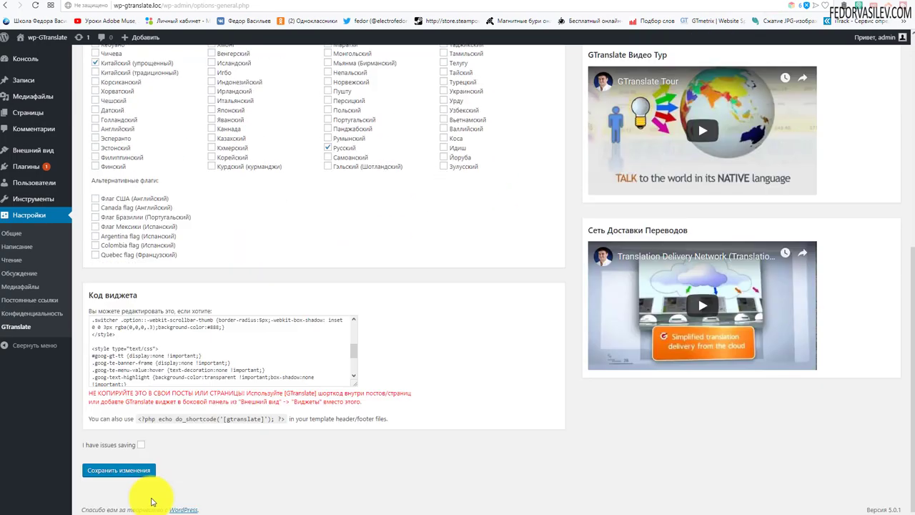
left_click(133, 472)
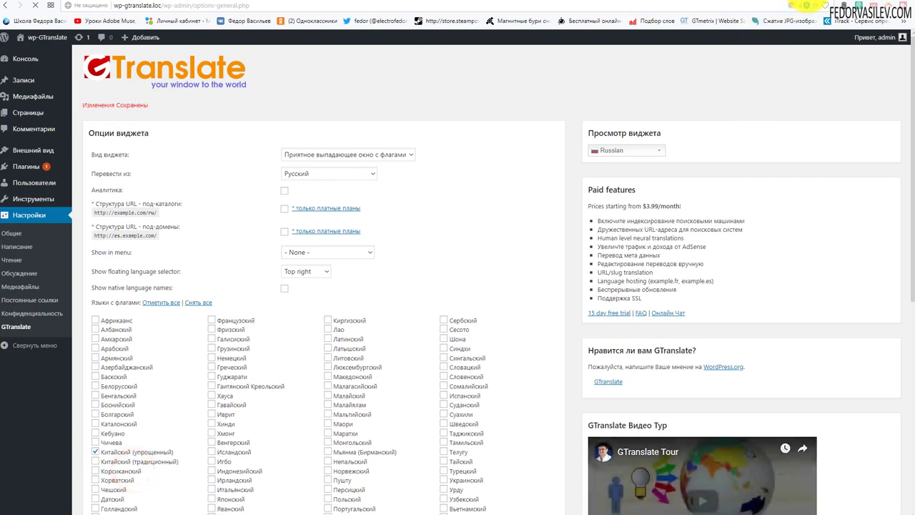
- Reload the site's home page and check the floating language switcher in its new position along the page
key("ctrl+Tab")
left_click(35, 5)
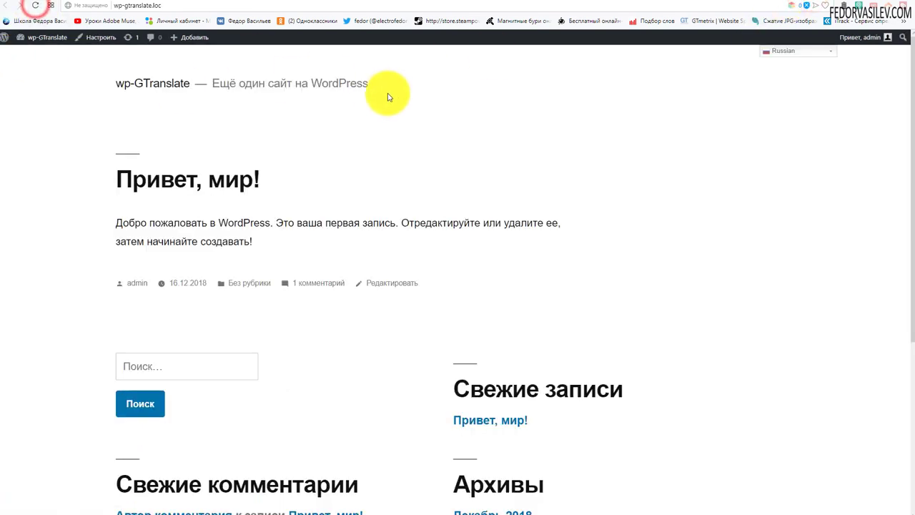
scroll(786, 100, "down", 4)
scroll(839, 100, "up", 4)
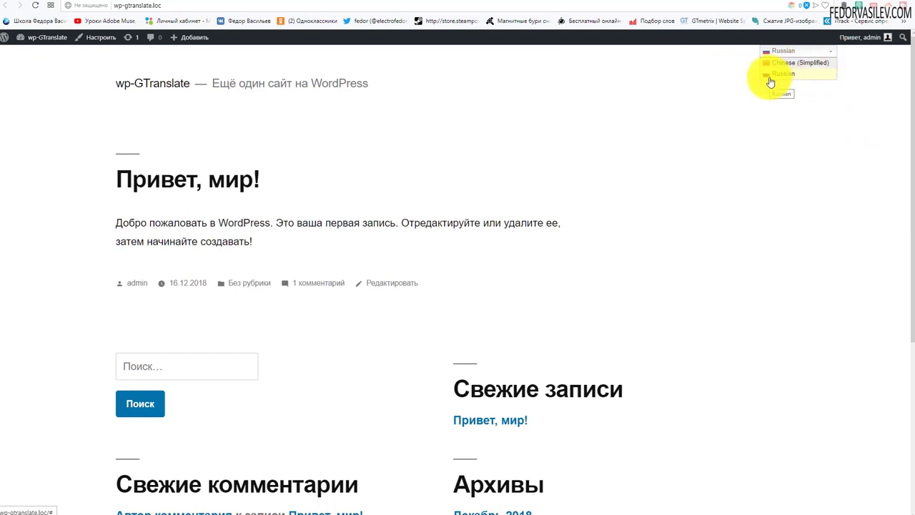
- Switch the home page to Chinese (Simplified) with the floating switcher and examine the translated content
left_click(778, 62)
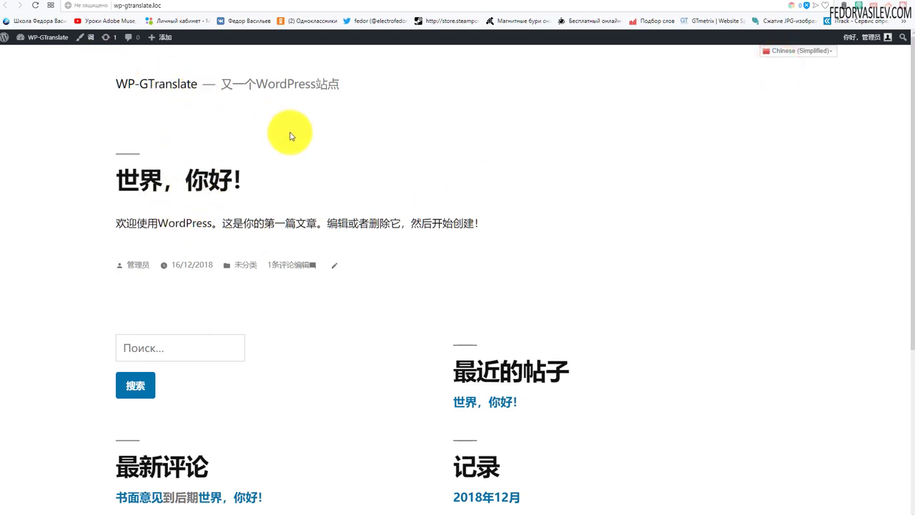
scroll(296, 92, "down", 4)
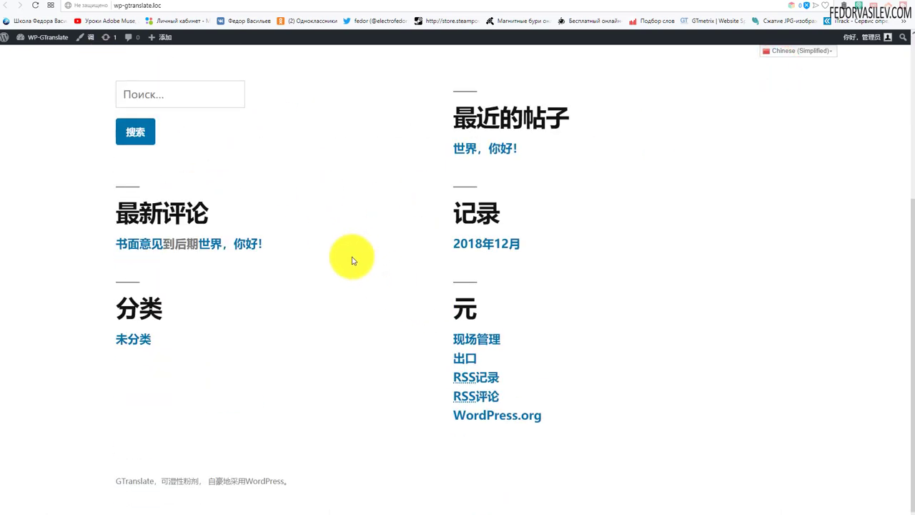
scroll(535, 333, "up", 3)
scroll(472, 250, "down", 3)
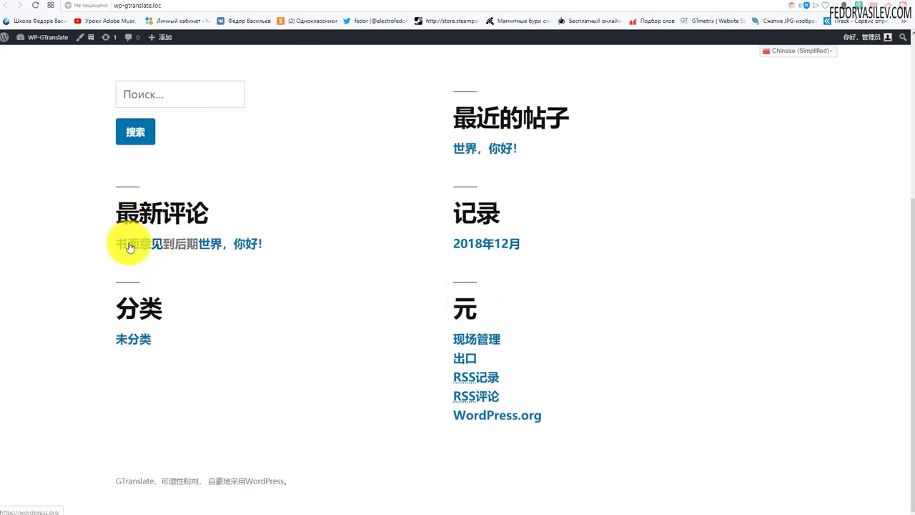
- Open the "Привет, мир!" post from the home page and examine its Chinese translation, including the comments
left_click_drag(129, 244, 10, 245)
left_click(143, 178)
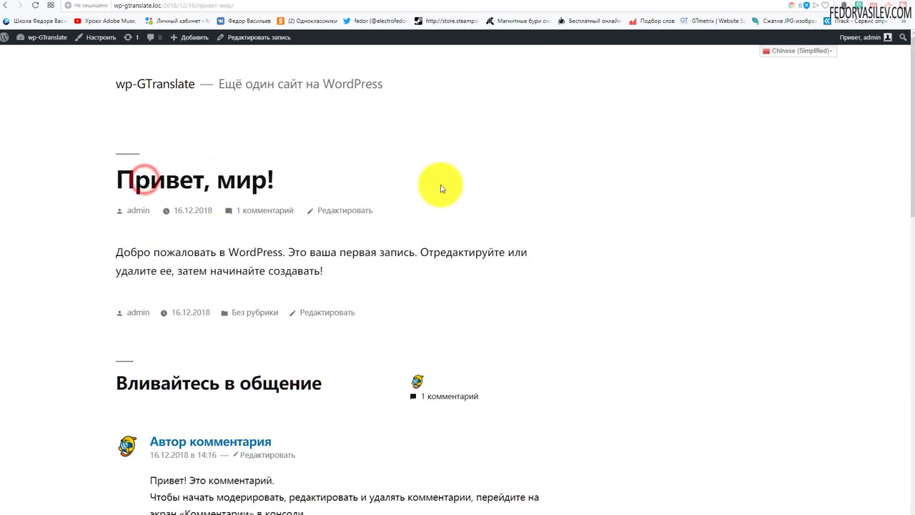
scroll(441, 189, "down", 10)
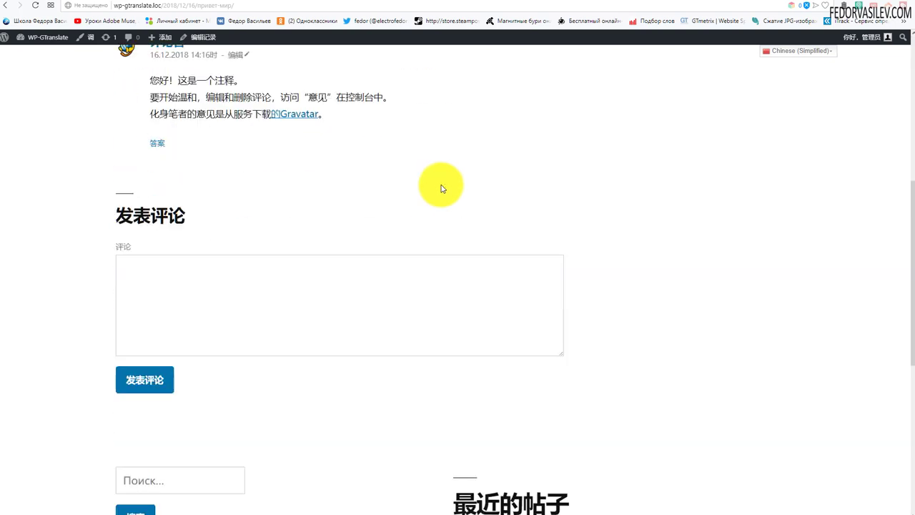
scroll(440, 188, "up", 10)
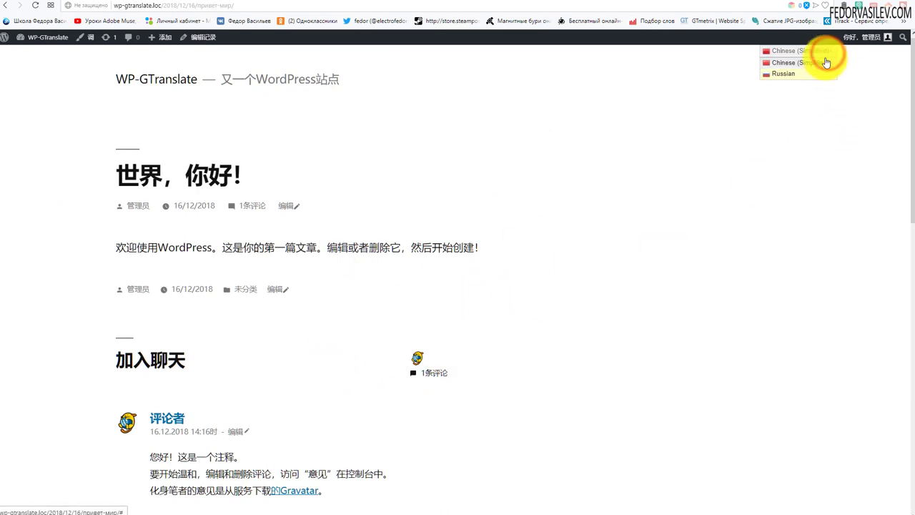
- Switch the post back to Russian, return to the home page and look through it
left_click(780, 75)
scroll(588, 204, "down", 1)
scroll(588, 178, "down", 3)
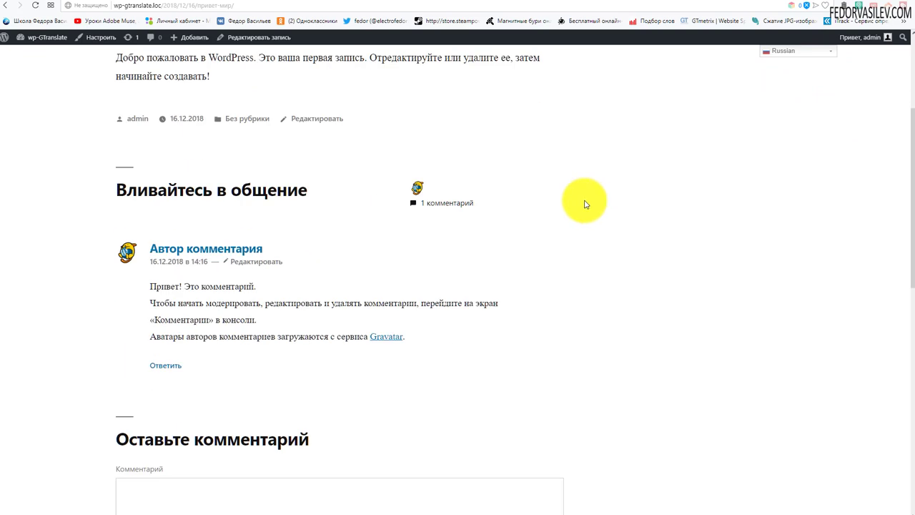
scroll(415, 184, "up", 4)
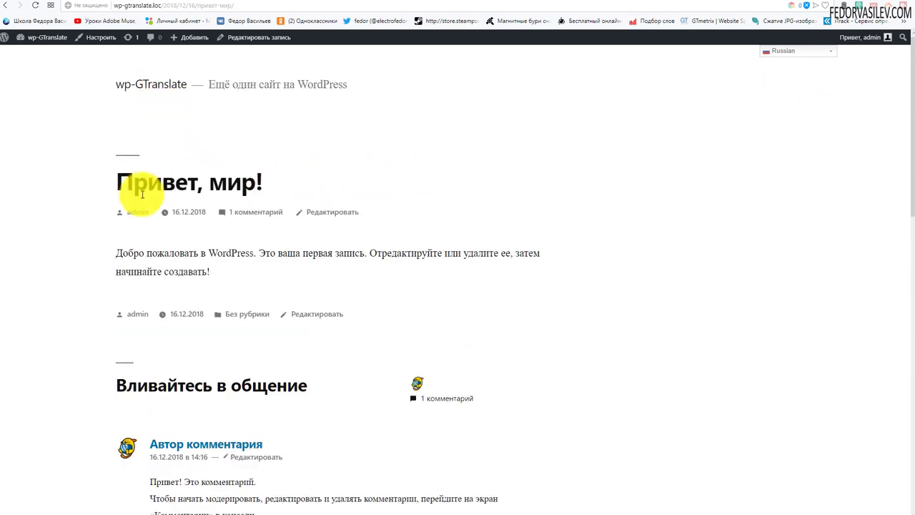
left_click(147, 84)
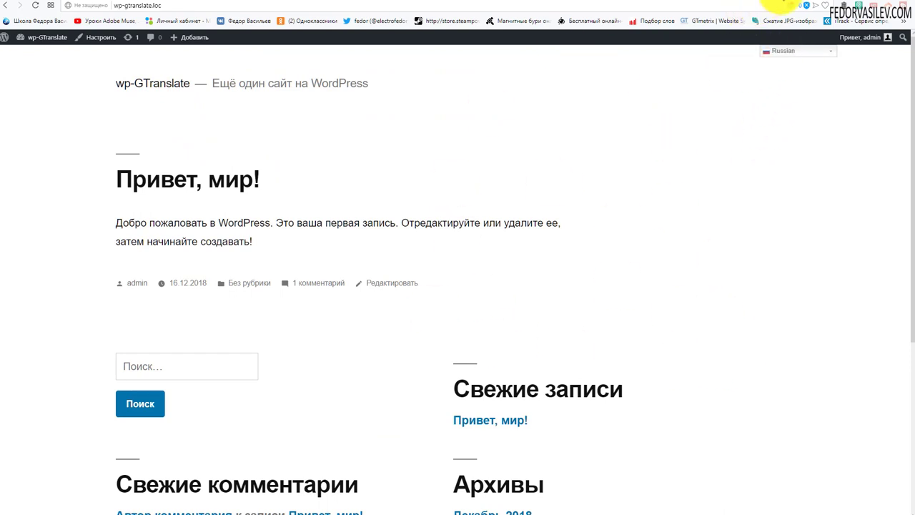
scroll(683, 162, "down", 3)
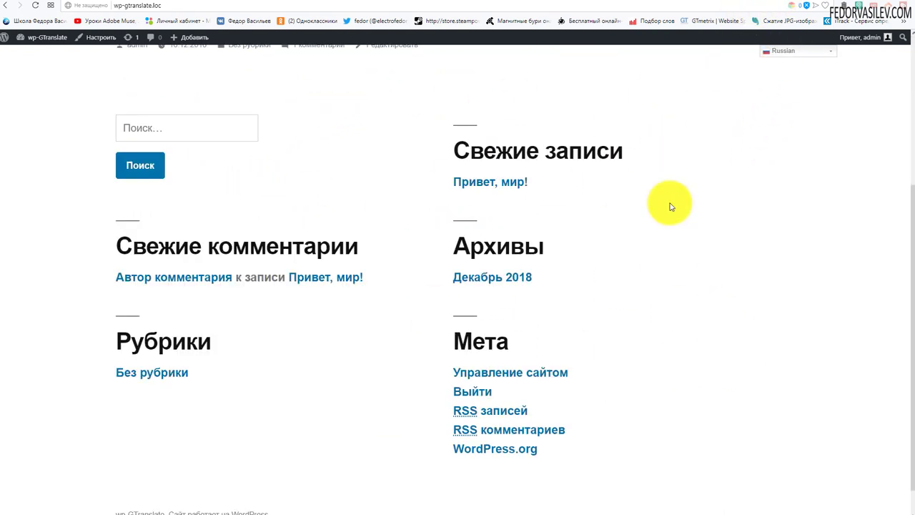
scroll(529, 243, "up", 3)
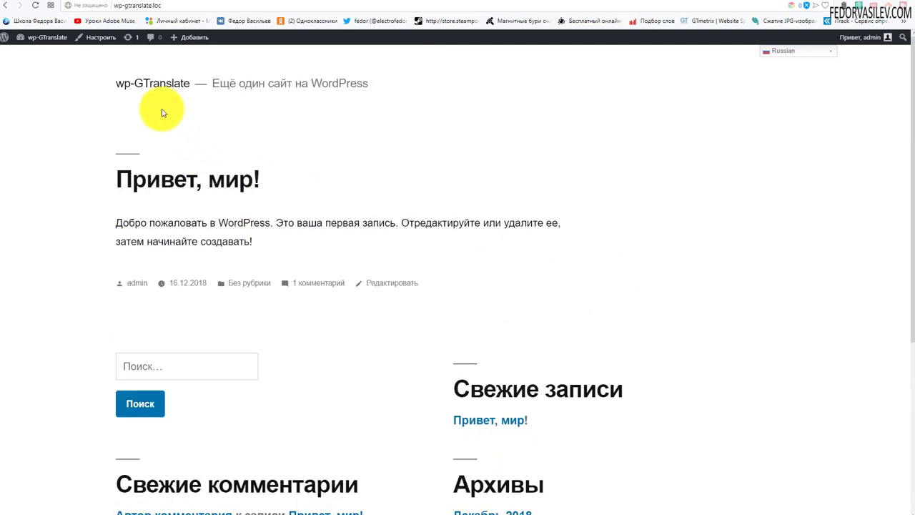
scroll(378, 243, "down", 3)
scroll(609, 333, "up", 3)
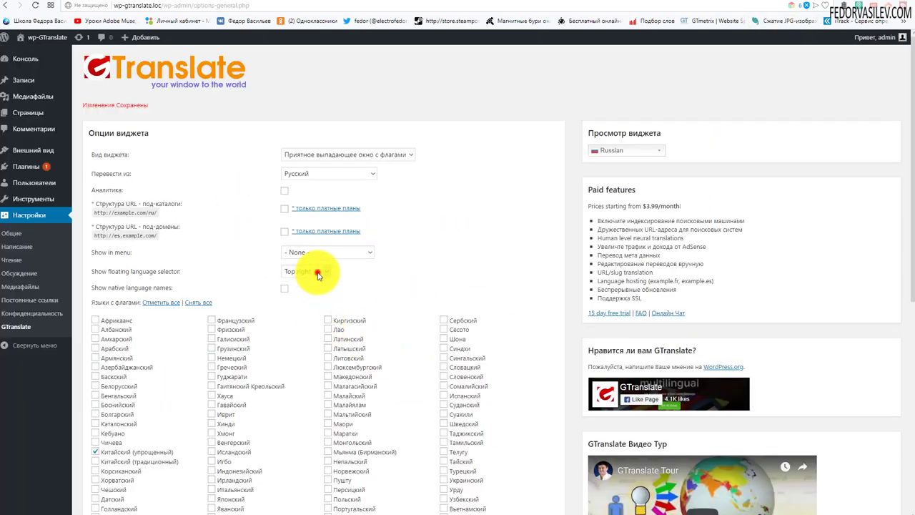
- Set the floating language selector to No, show the switcher in "Основное меню", and save the settings
left_click(318, 273)
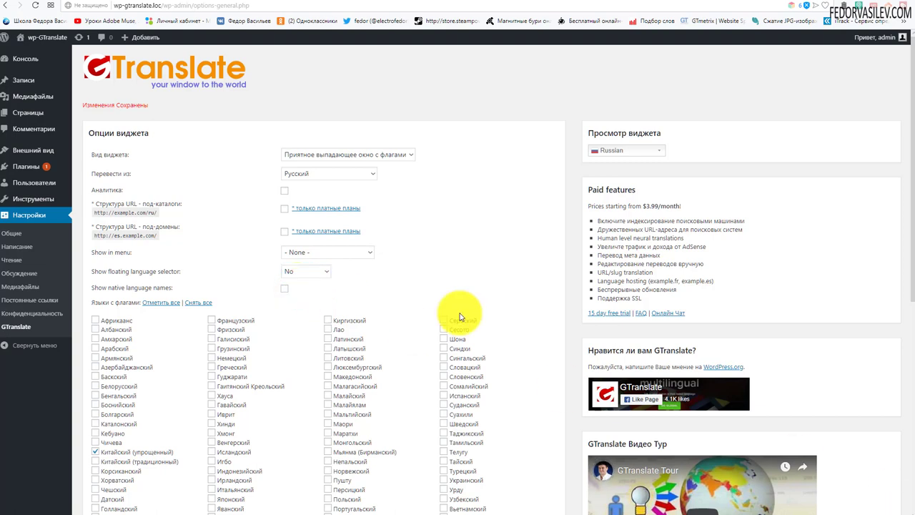
left_click(329, 254)
left_click(329, 277)
scroll(347, 304, "down", 5)
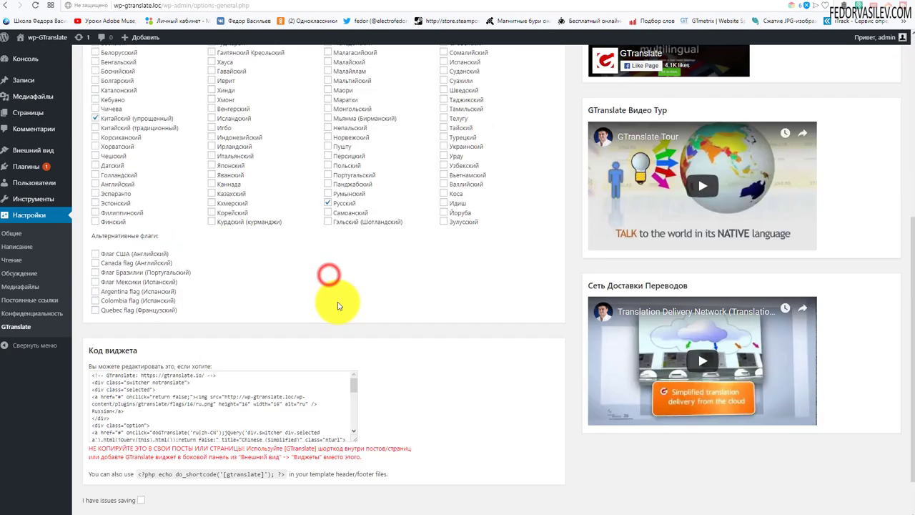
left_click(132, 472)
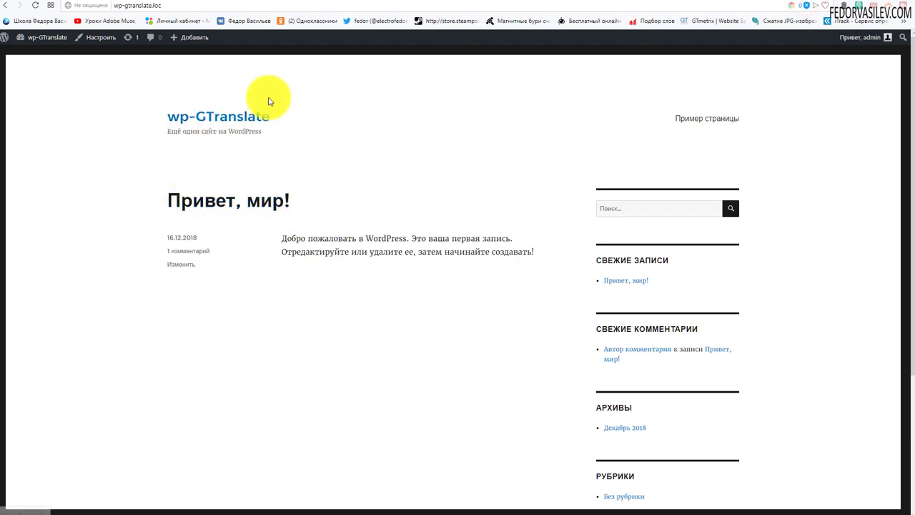
- Reload the site's home page and check the language switcher's dropdown in the main menu
left_click(35, 5)
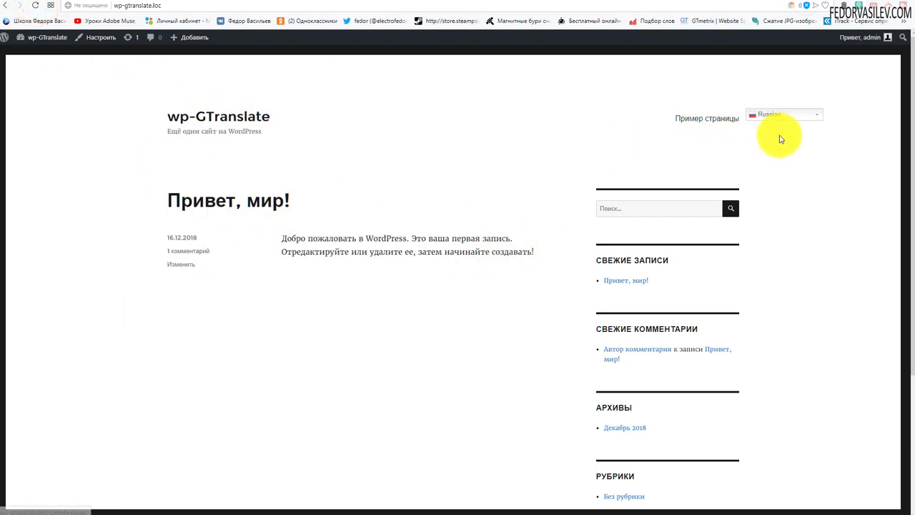
scroll(803, 157, "down", 1)
scroll(815, 136, "up", 1)
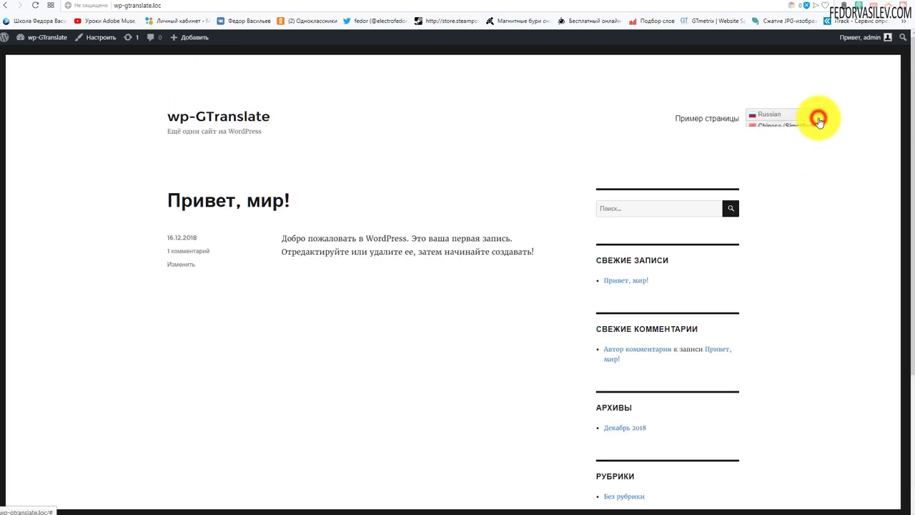
left_click(818, 118)
left_click(703, 86)
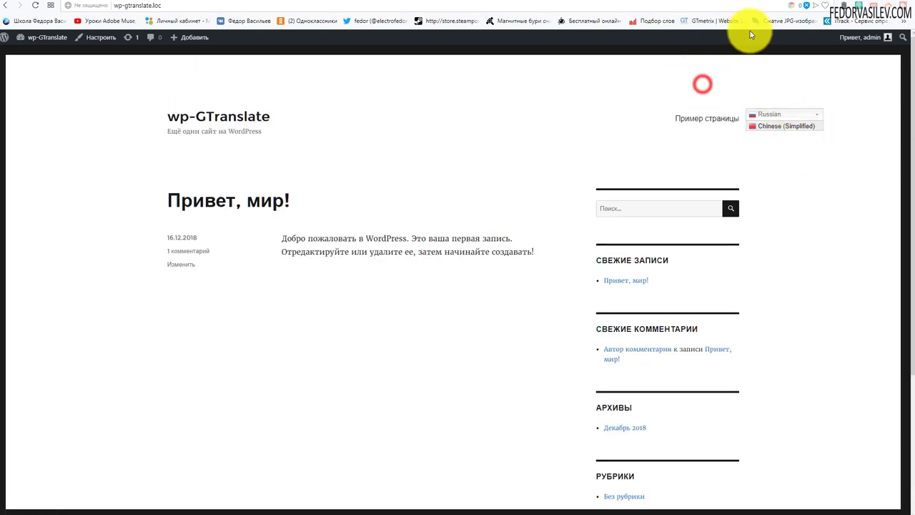
- Set the switcher's menu placement back to None in the GTranslate settings and save the changes
left_click(769, 6)
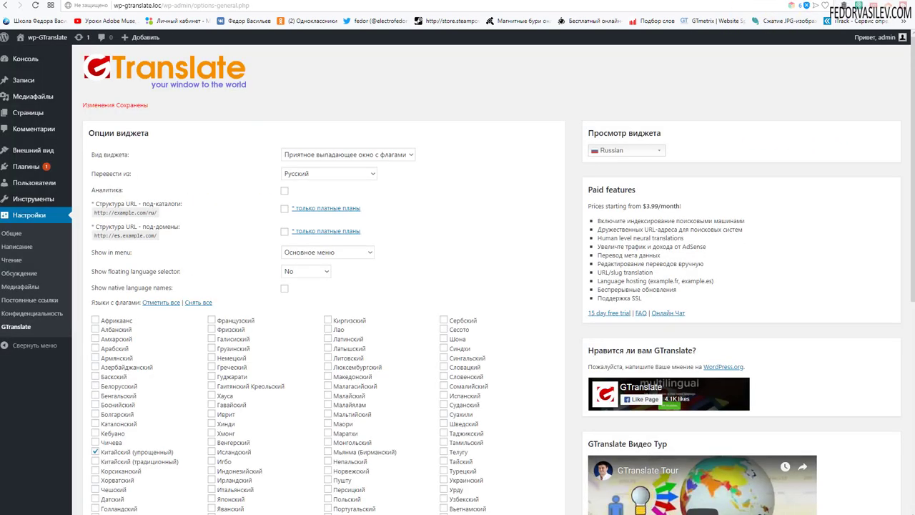
left_click(305, 251)
left_click(302, 267)
scroll(215, 315, "down", 5)
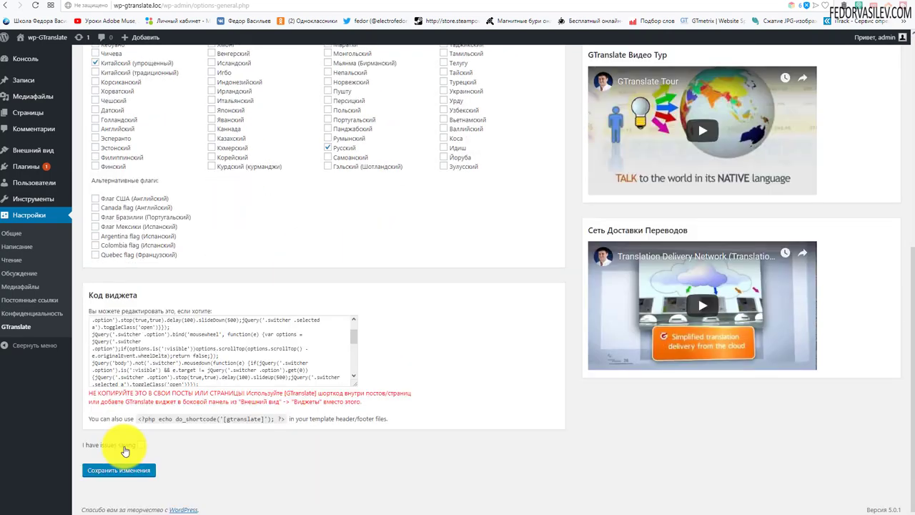
left_click(123, 472)
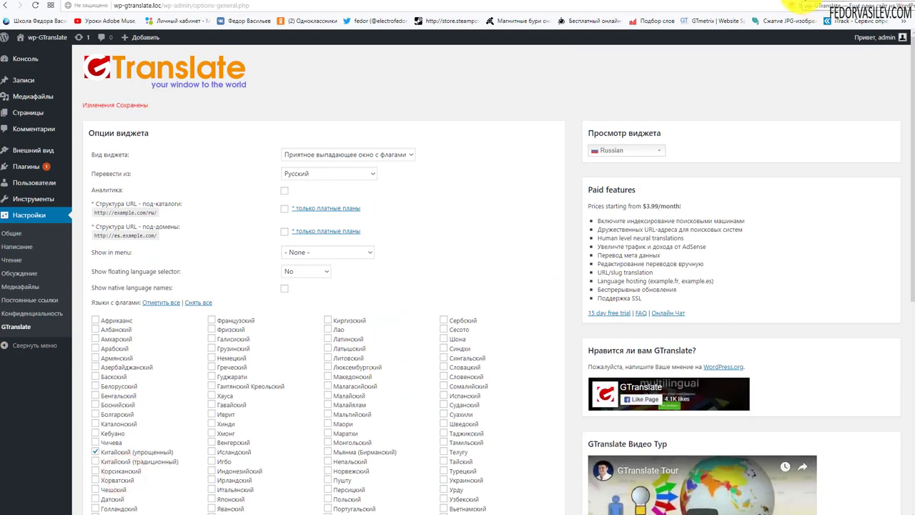
- View the site's front page and its sidebar area
left_click(793, 5)
scroll(644, 179, "down", 3)
scroll(593, 235, "up", 3)
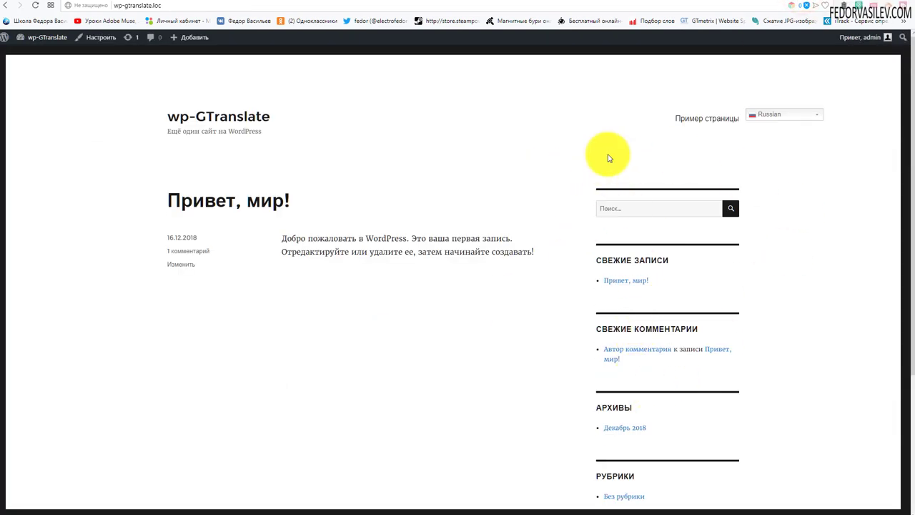
- Return to the site's admin area and move the inactive GTranslate widget to the first place in "Боковая колонка"
left_click(774, 2)
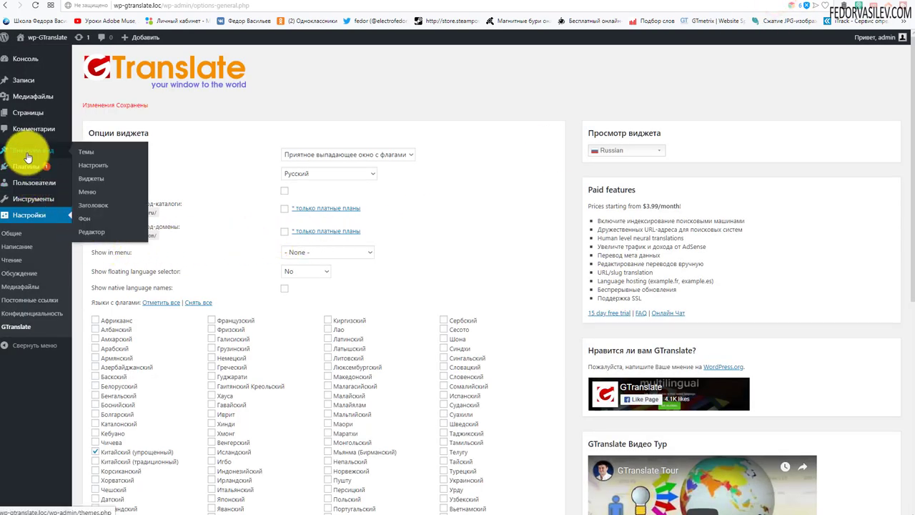
mouse_move(33, 150)
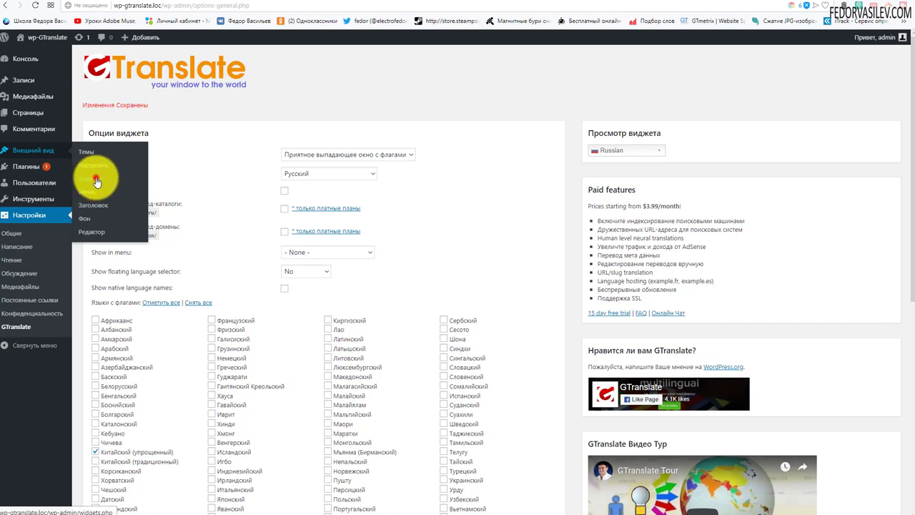
scroll(401, 351, "down", 3)
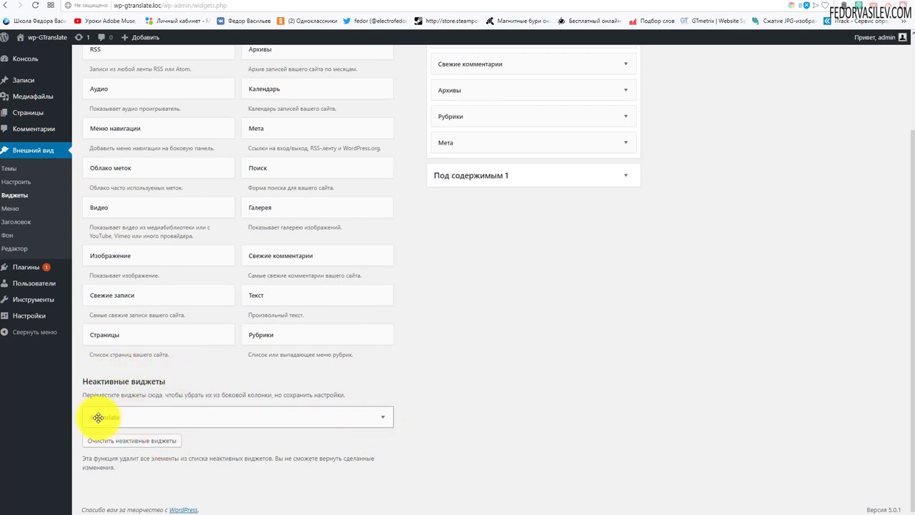
left_click_drag(98, 417, 446, 135)
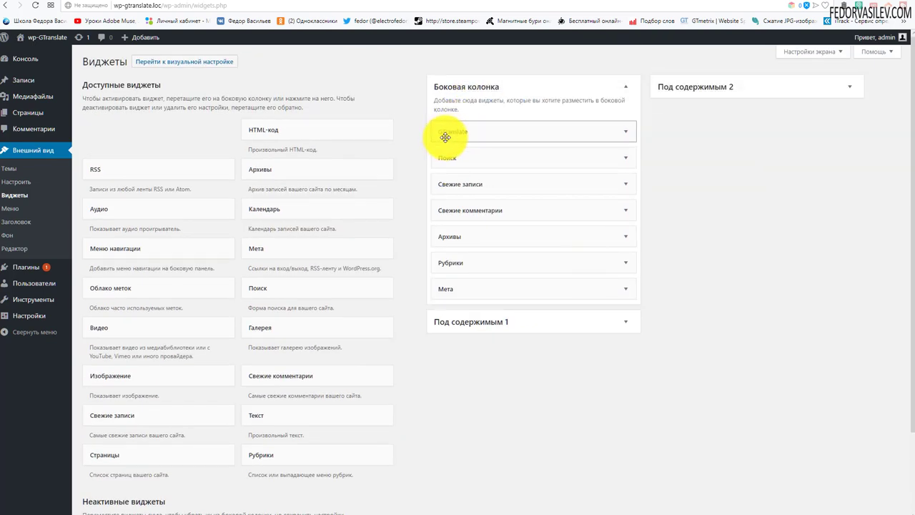
- Title the GTranslate sidebar widget "Перевод" and save it
left_click(626, 136)
left_click(477, 166)
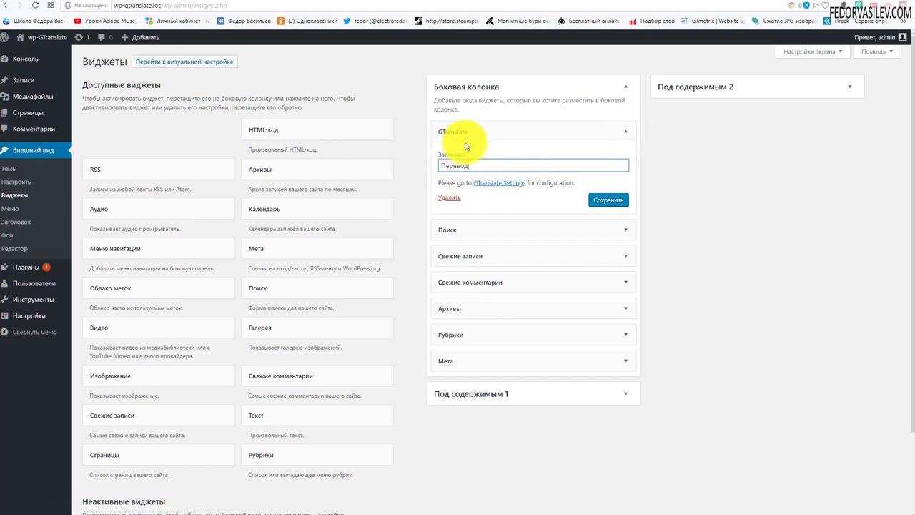
left_click(597, 199)
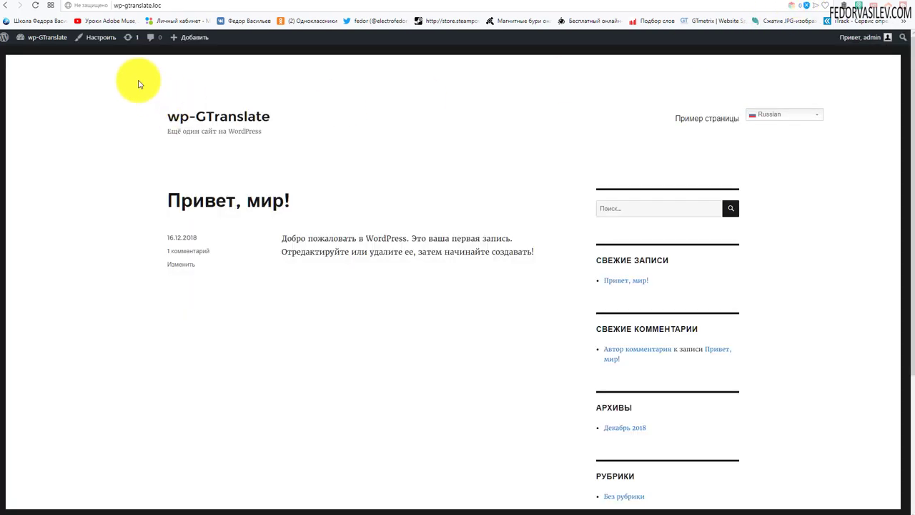
- Reload the site's front page and test the sidebar language switcher by translating the page into Chinese (Simplified)
left_click(35, 5)
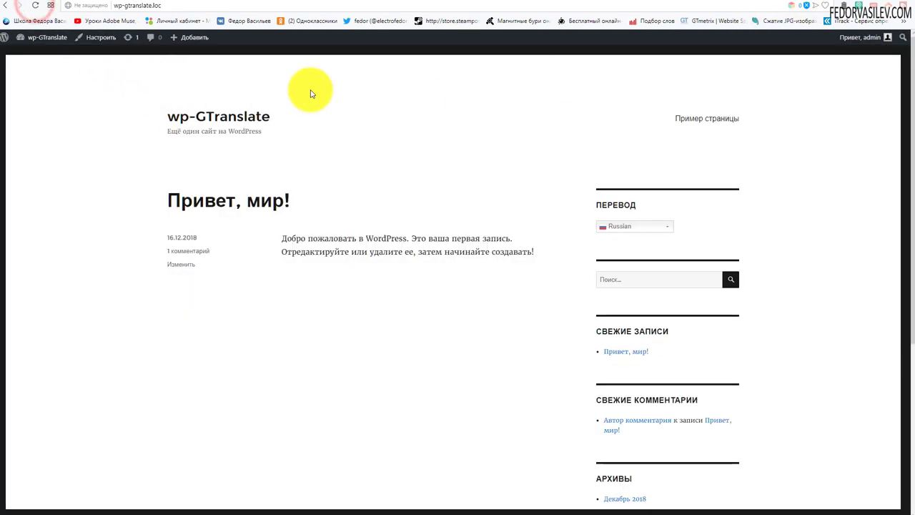
left_click(669, 226)
left_click(644, 240)
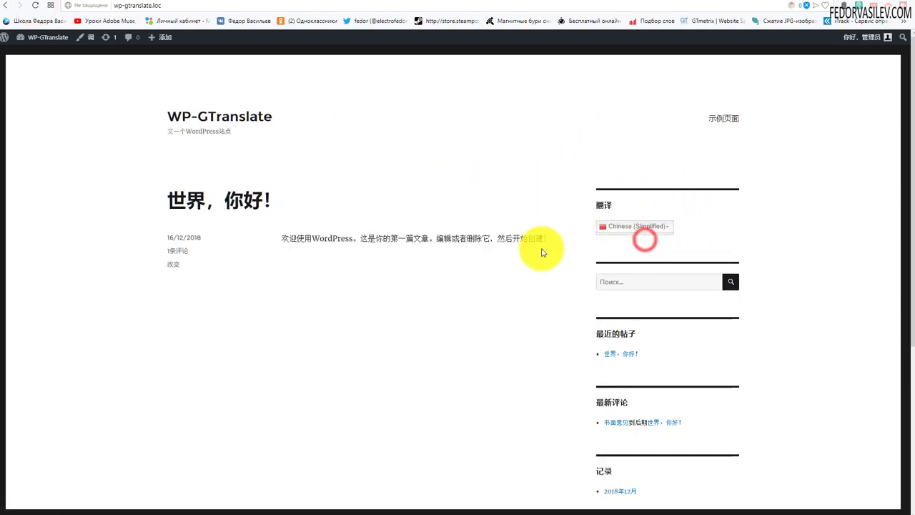
left_click(642, 227)
left_click(624, 249)
left_click(732, 228)
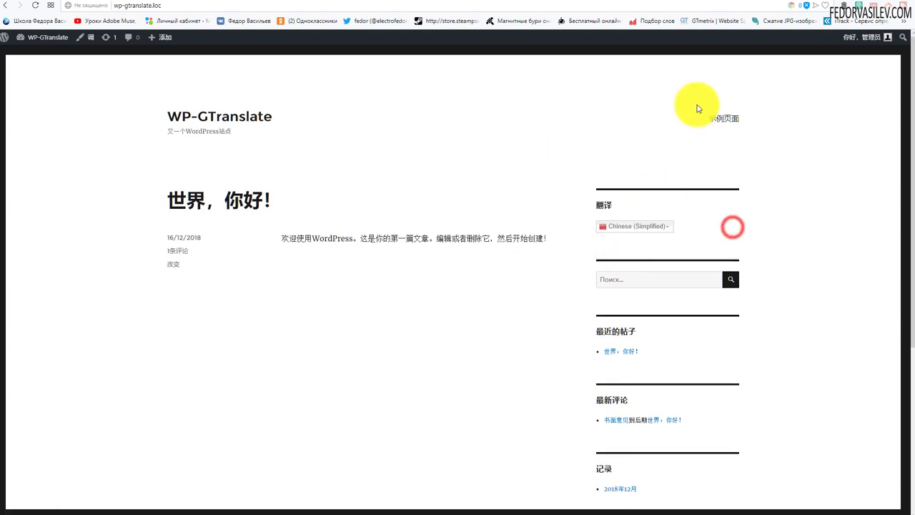
- In the GTranslate settings, set the widget look to "Флаги и выпадающее окно", check its preview dropdown, and save the changes
left_click(783, 4)
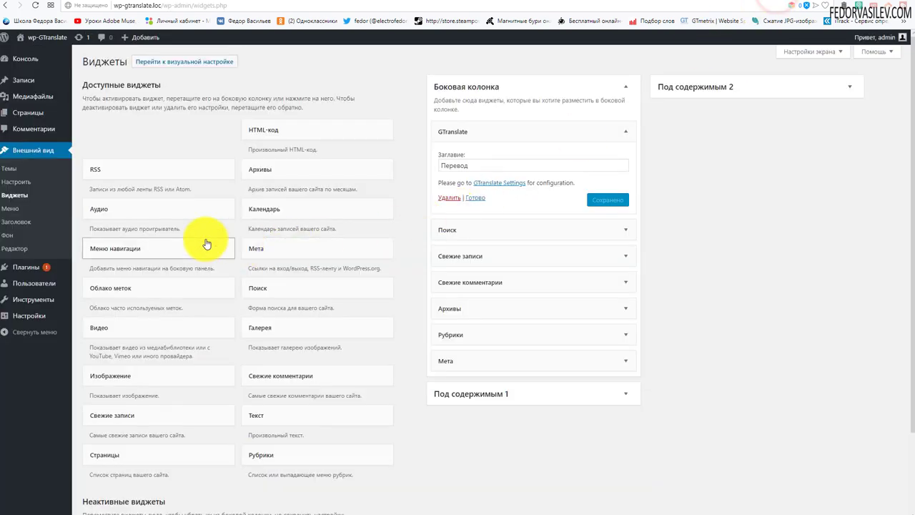
mouse_move(50, 303)
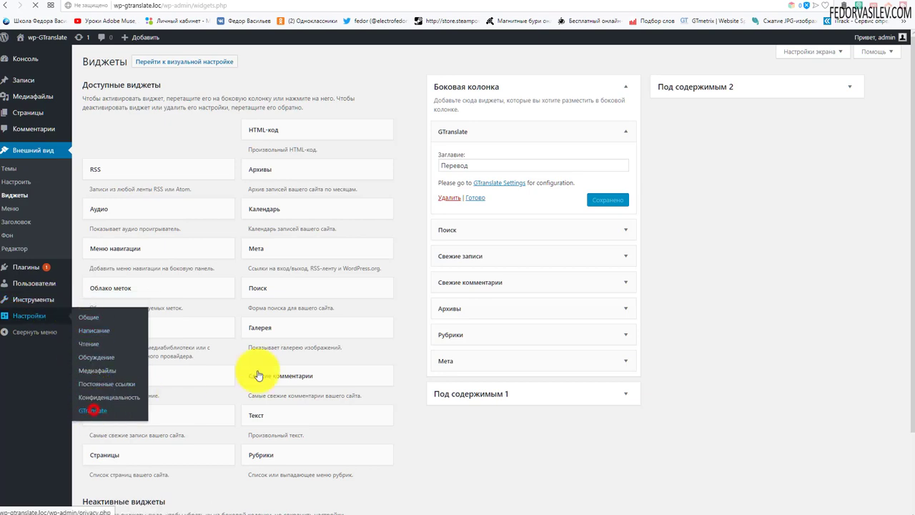
left_click(93, 415)
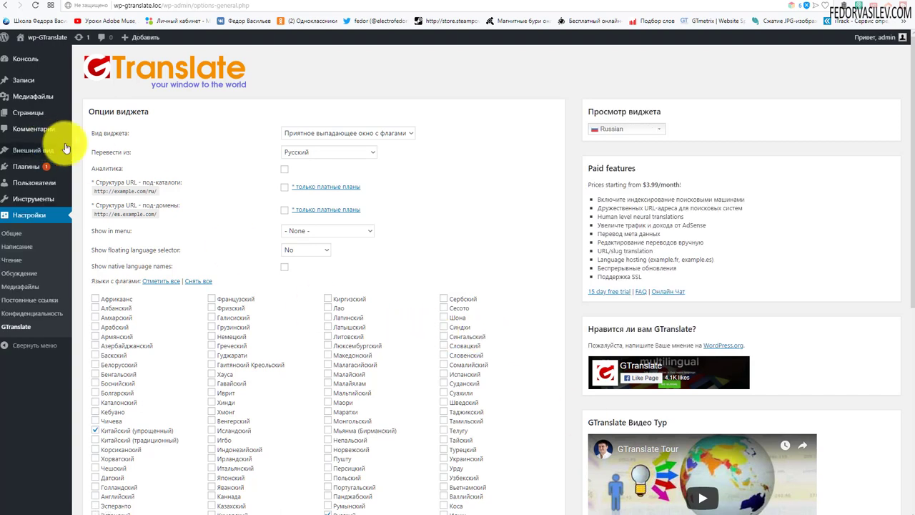
left_click(412, 137)
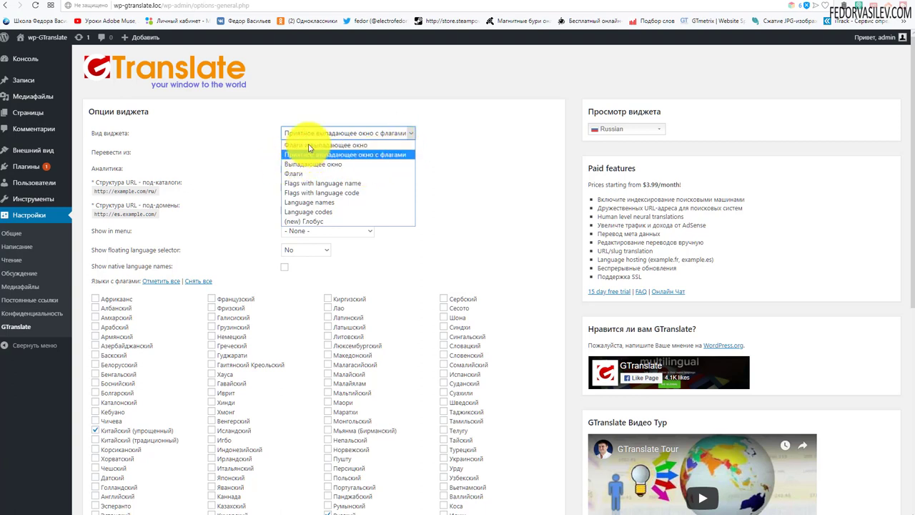
left_click(342, 146)
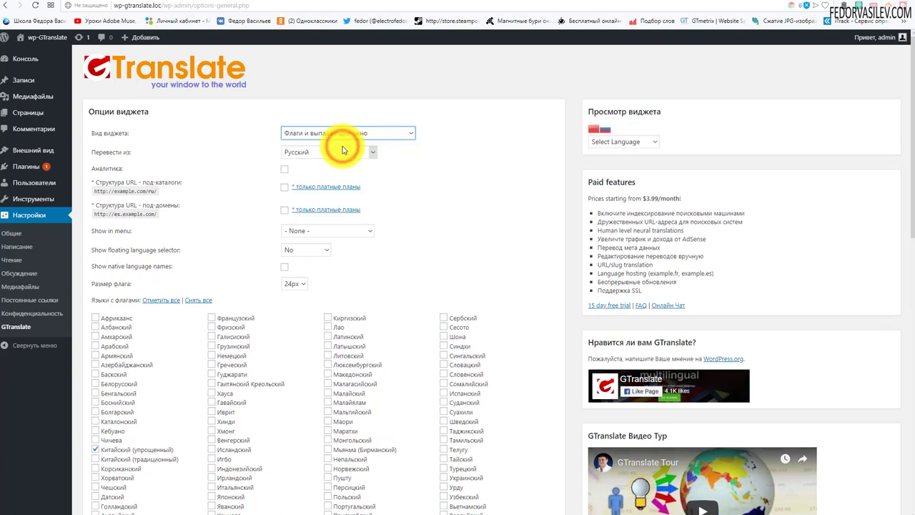
left_click(652, 143)
left_click(708, 136)
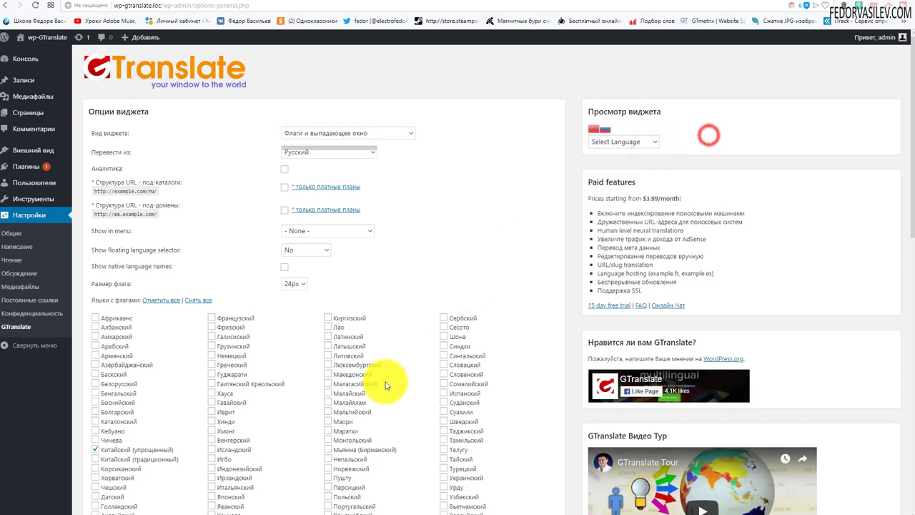
scroll(286, 429, "down", 5)
scroll(191, 464, "down", 3)
scroll(102, 419, "down", 2)
left_click(125, 472)
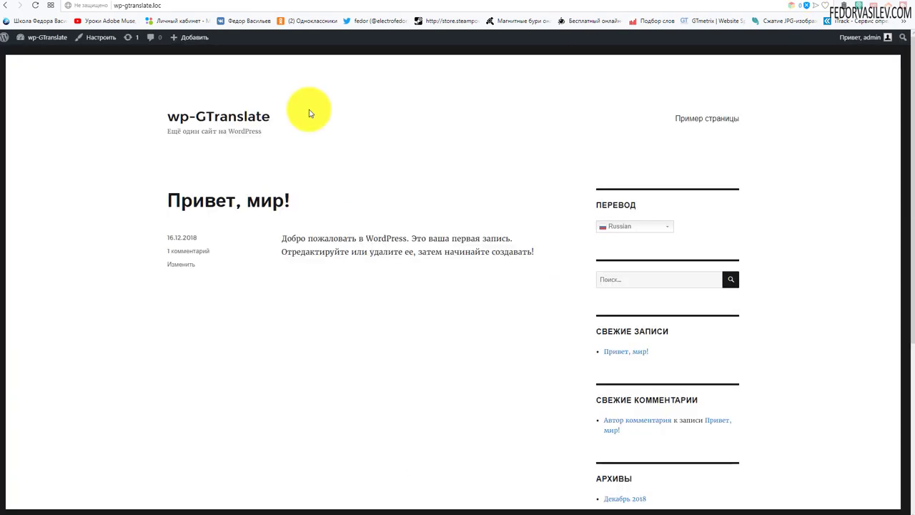
- Reload the front page, test the sidebar's Chinese and Russian flags and its language dropdown, and return to the GTranslate settings
left_click(33, 6)
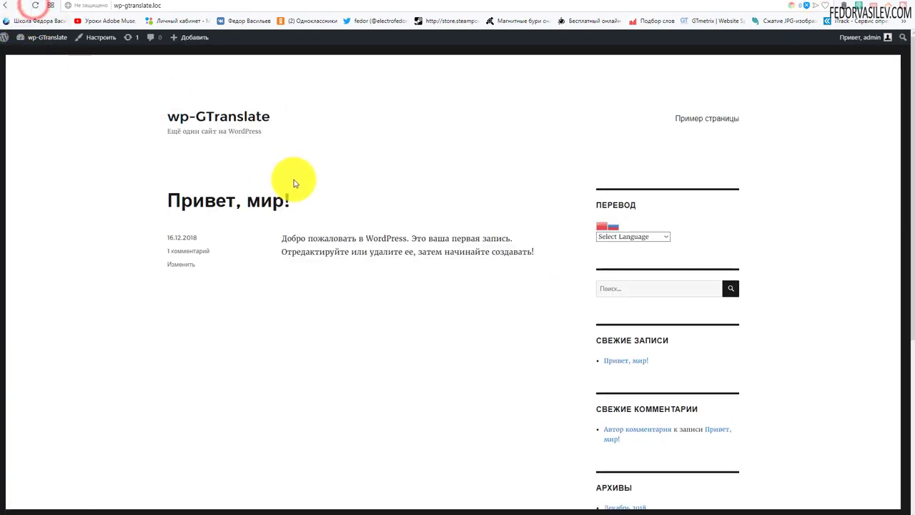
left_click(601, 235)
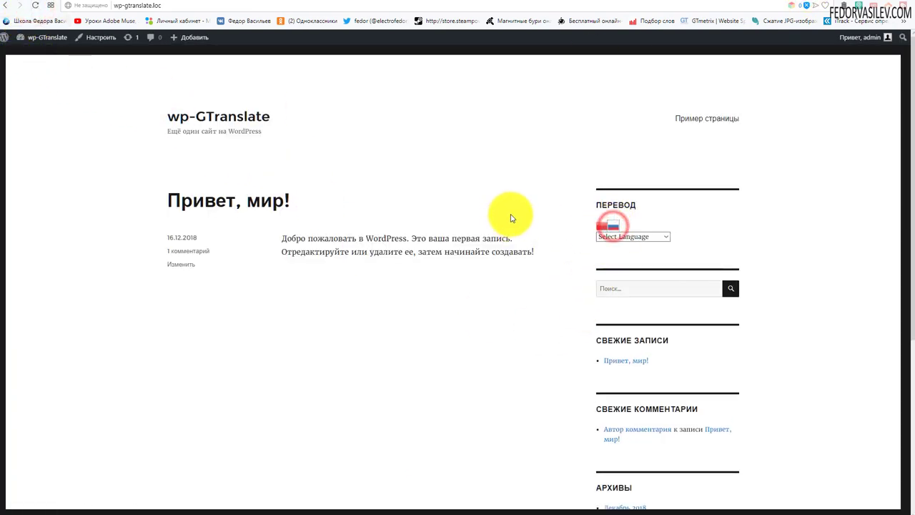
left_click(604, 228)
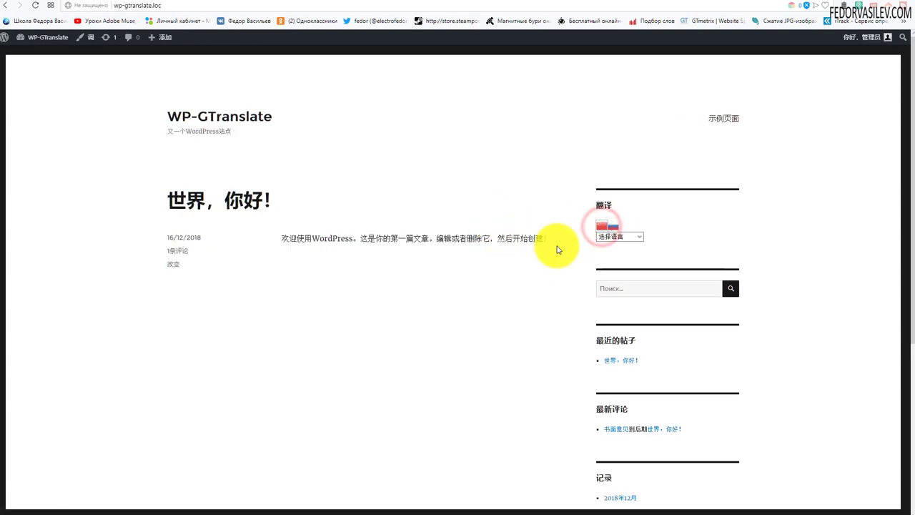
left_click(612, 226)
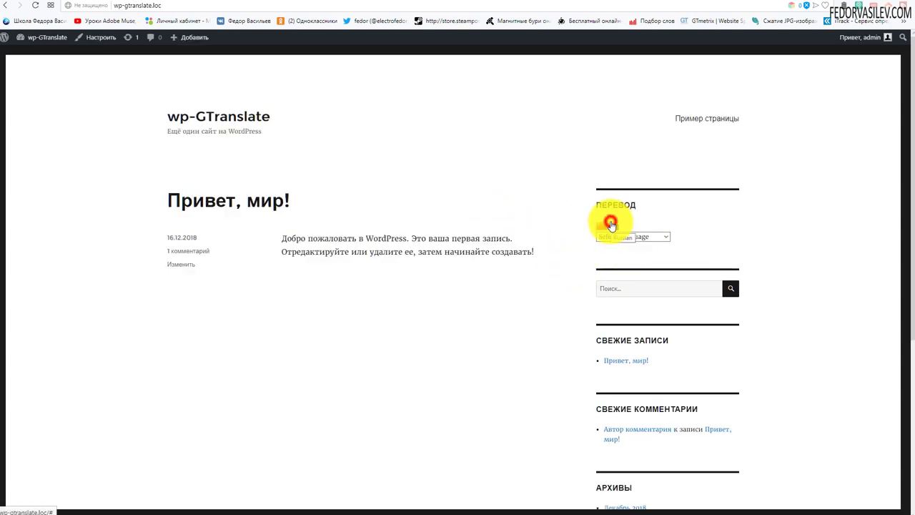
left_click(662, 235)
left_click(725, 232)
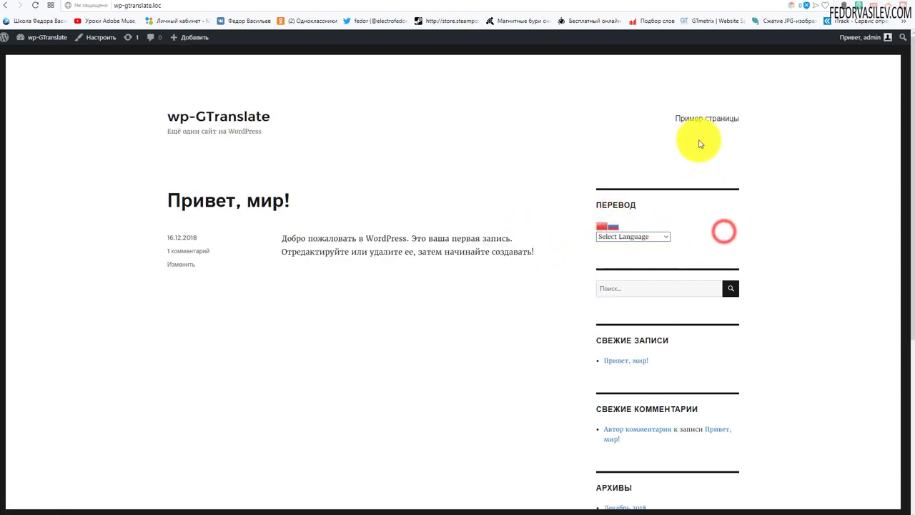
left_click(747, 4)
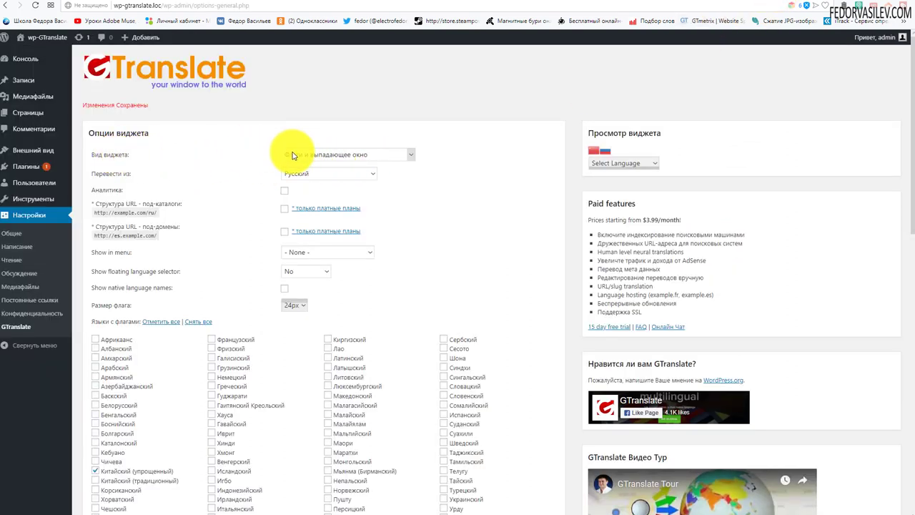
- Try the widget look "Приятное выпадающее окно с флагами" and switch back to "Флаги и выпадающее окно"
left_click(319, 154)
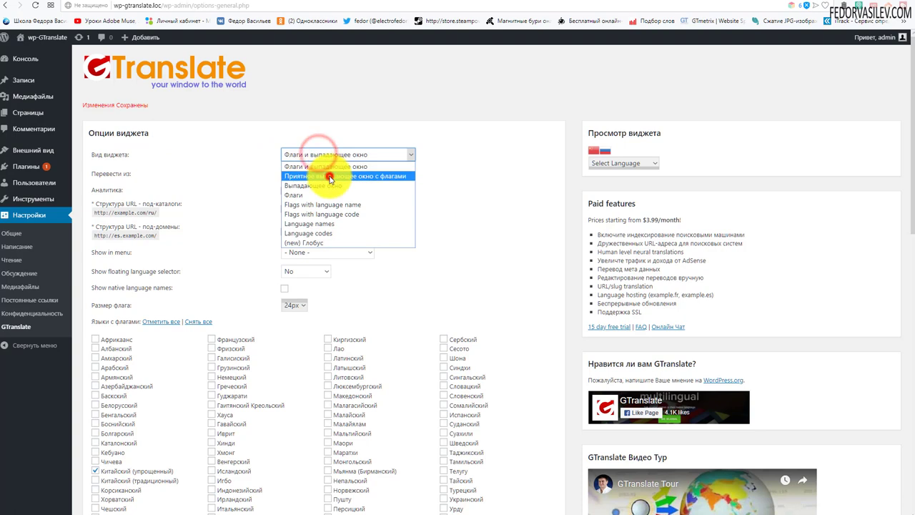
left_click(328, 175)
left_click(331, 155)
left_click(327, 167)
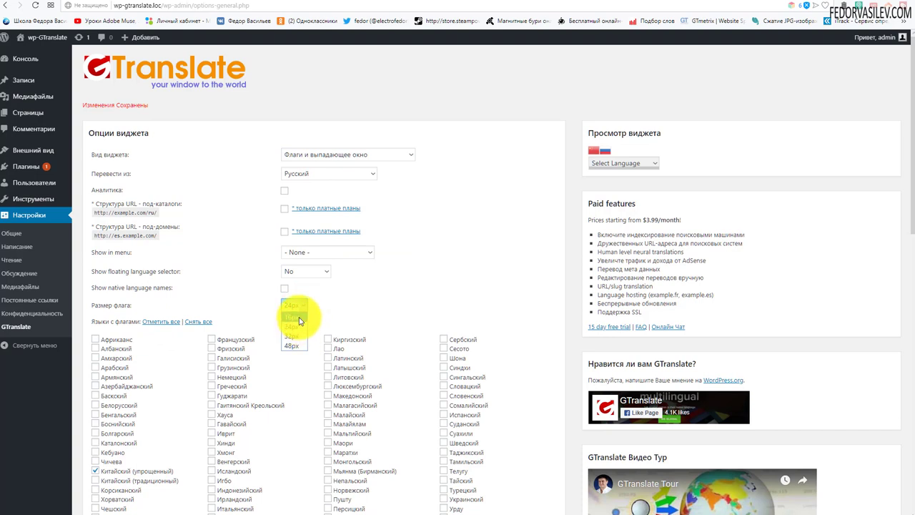
- Preview the widget with 16px and 48px flags and put the flag size back to 24px
left_click(300, 319)
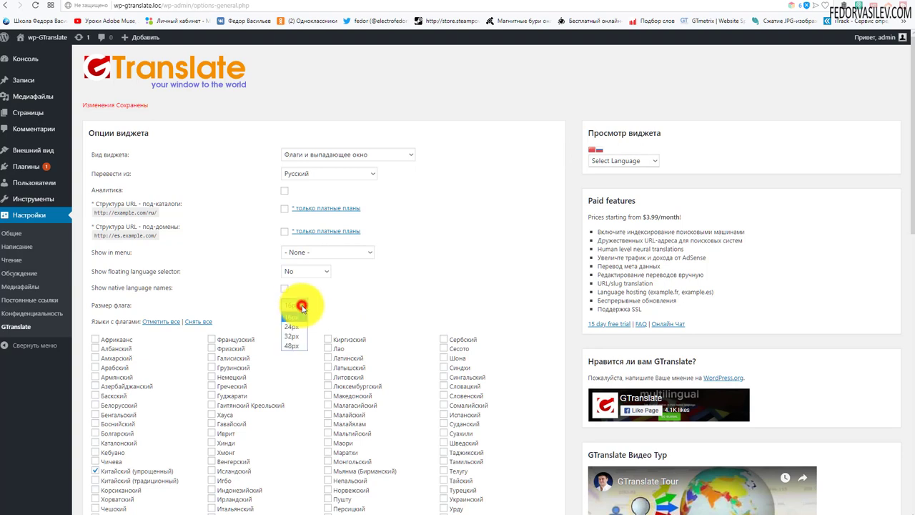
left_click(290, 346)
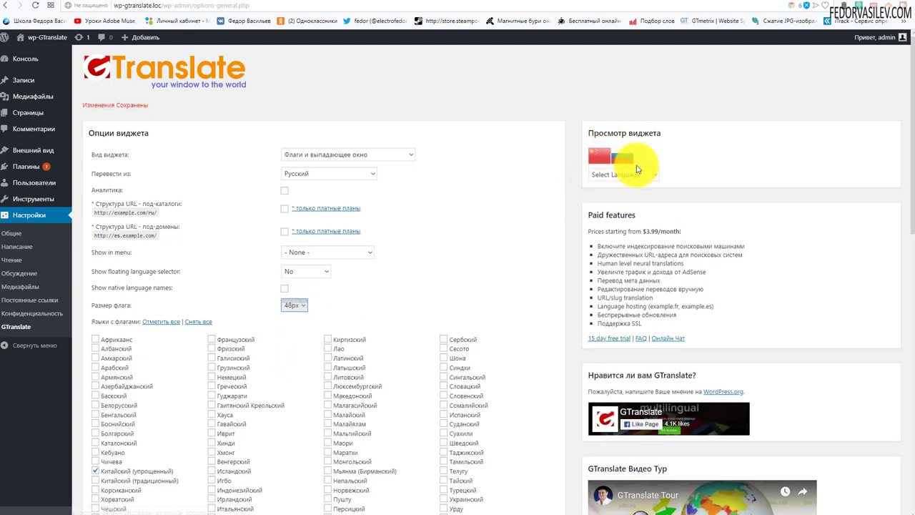
key("Up")
key("Up")
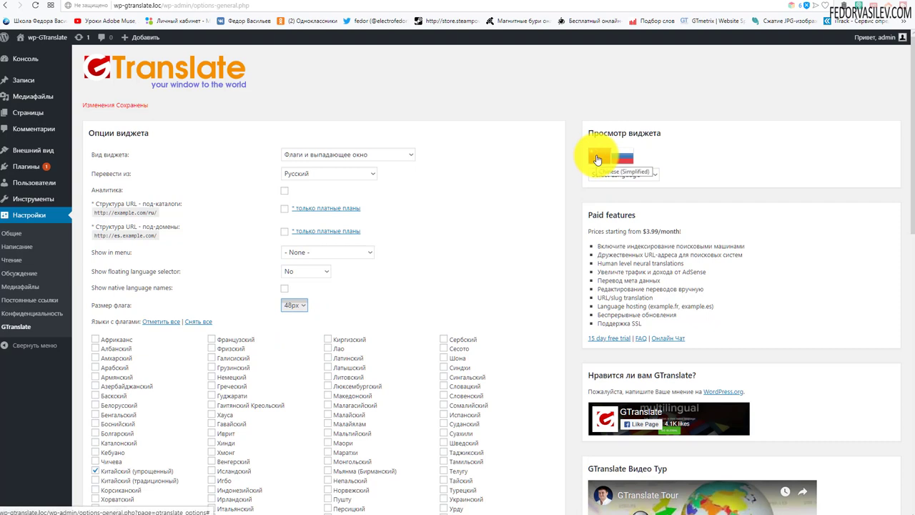
- Switch the widget look to "Выпадающее окно" and check the dropdown in the preview
left_click(336, 154)
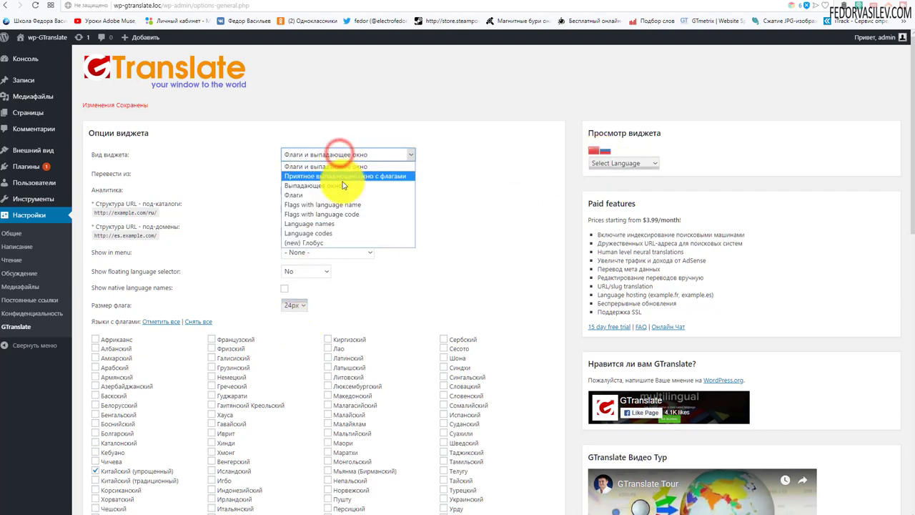
left_click(354, 188)
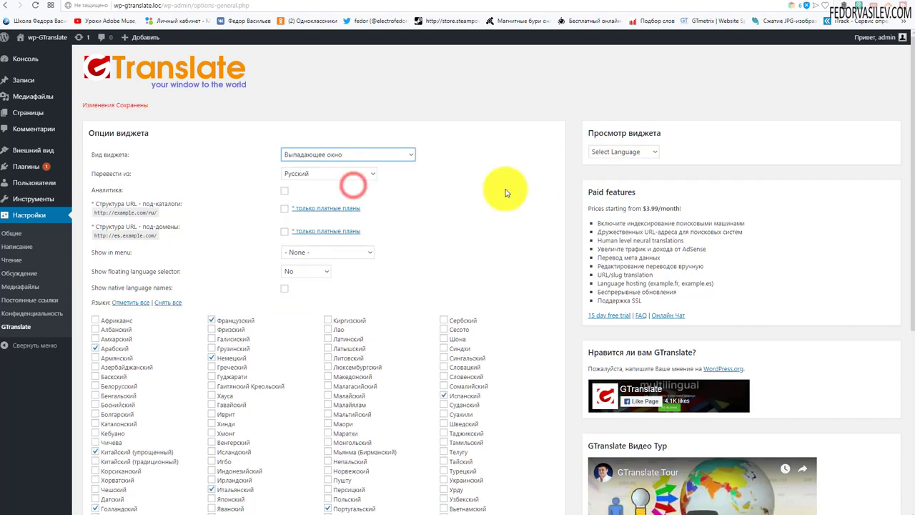
left_click(650, 150)
left_click(492, 169)
- Change the widget look to "Флаги" and set the flag size to 32px
left_click(377, 154)
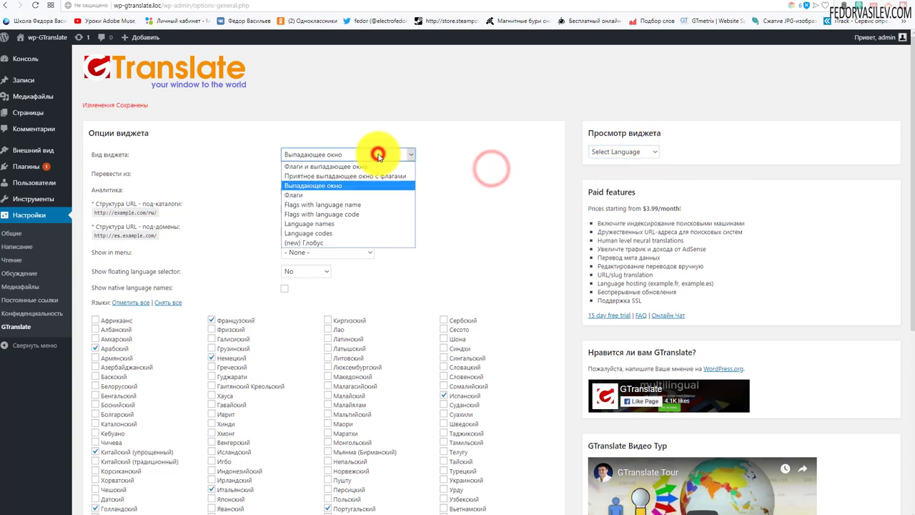
left_click(356, 192)
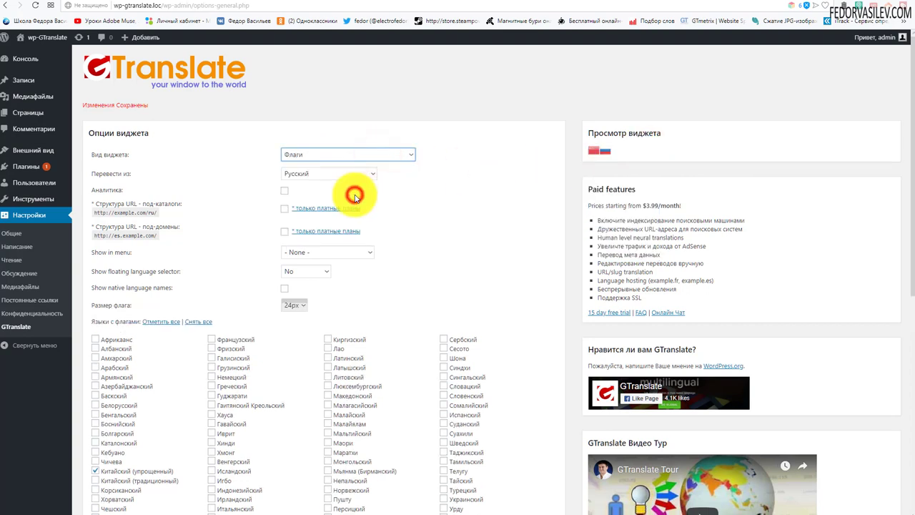
left_click(294, 305)
left_click(293, 336)
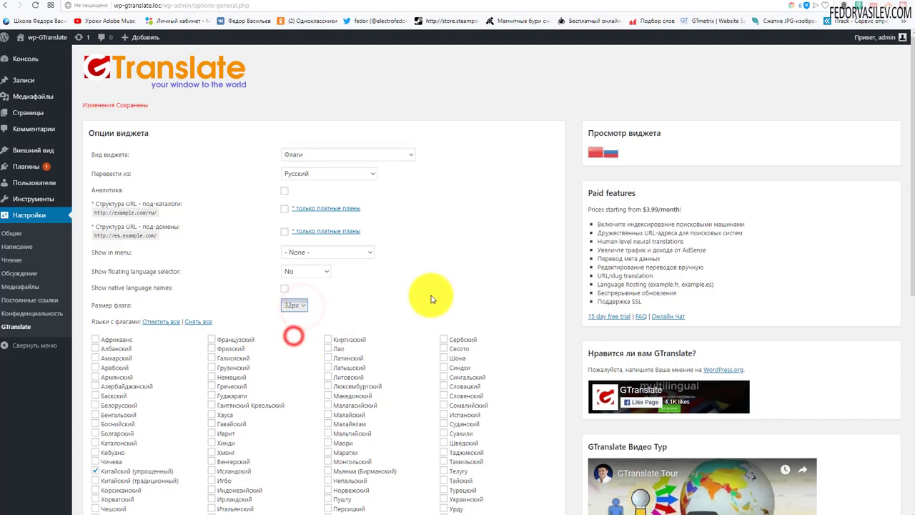
- Preview the widget looks "Flags with language name" and "Flags with language code", ending with "Language names" selected
left_click(350, 155)
left_click(350, 205)
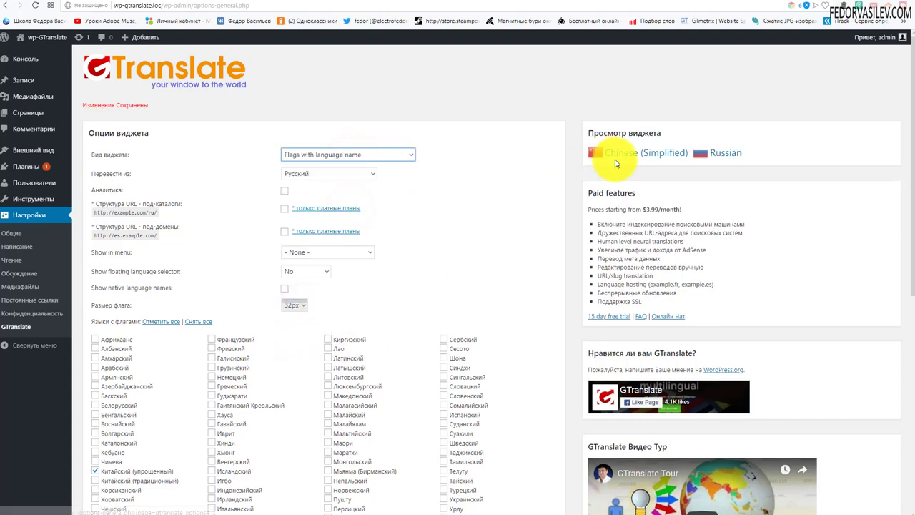
left_click(386, 154)
left_click(366, 214)
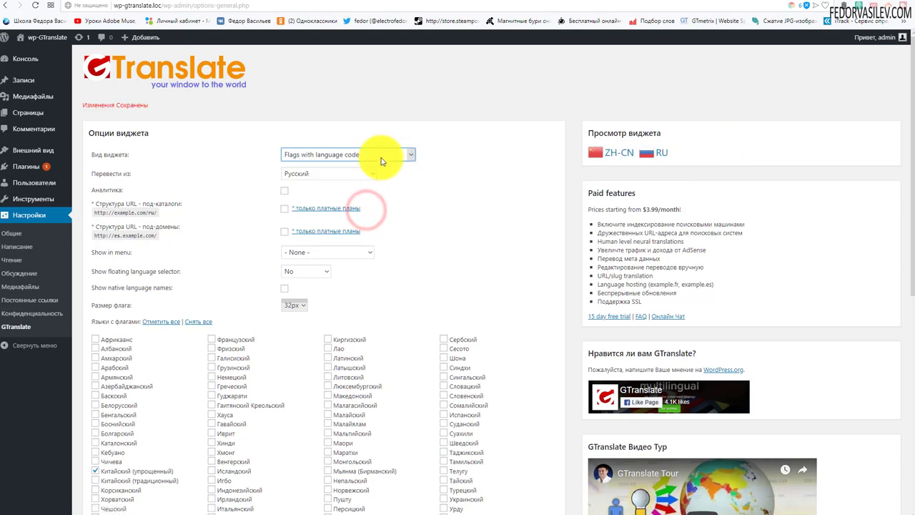
left_click(379, 154)
left_click(372, 224)
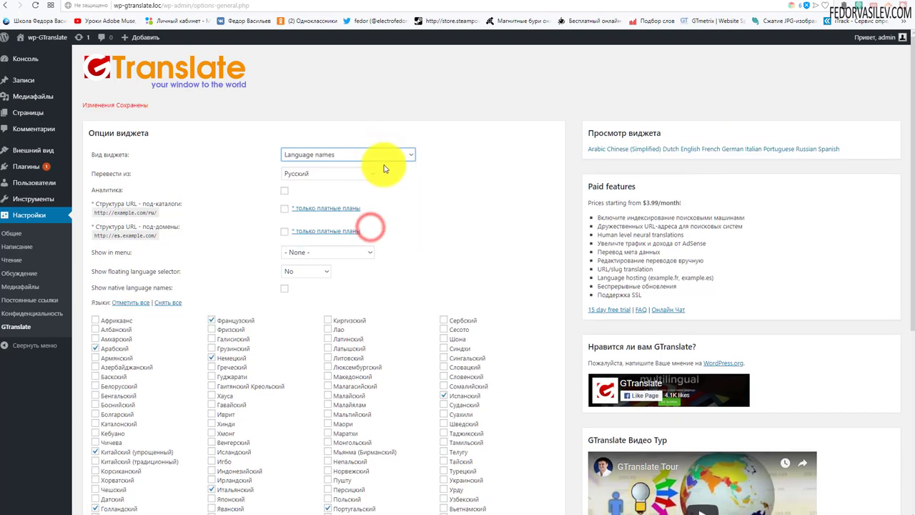
- Preview the widget look "Language codes" and switch the widget look to the globe
left_click(379, 154)
left_click(357, 233)
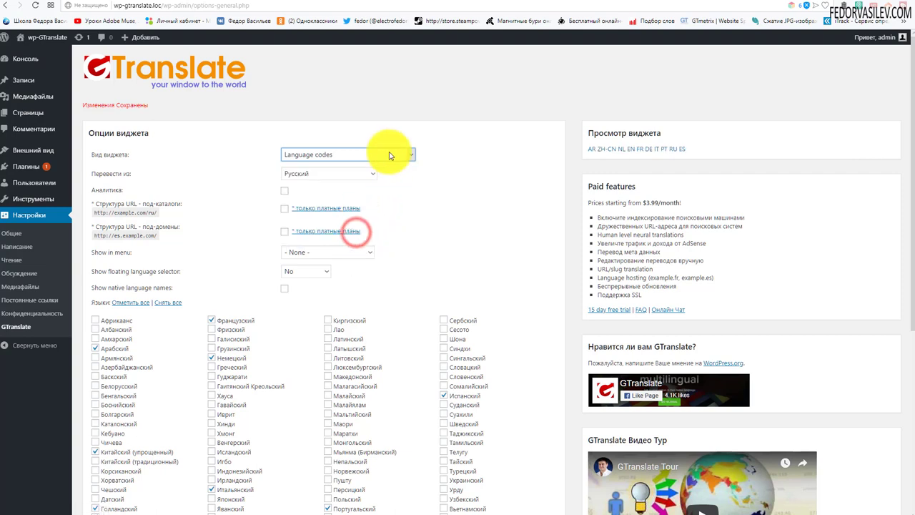
left_click(387, 153)
left_click(342, 243)
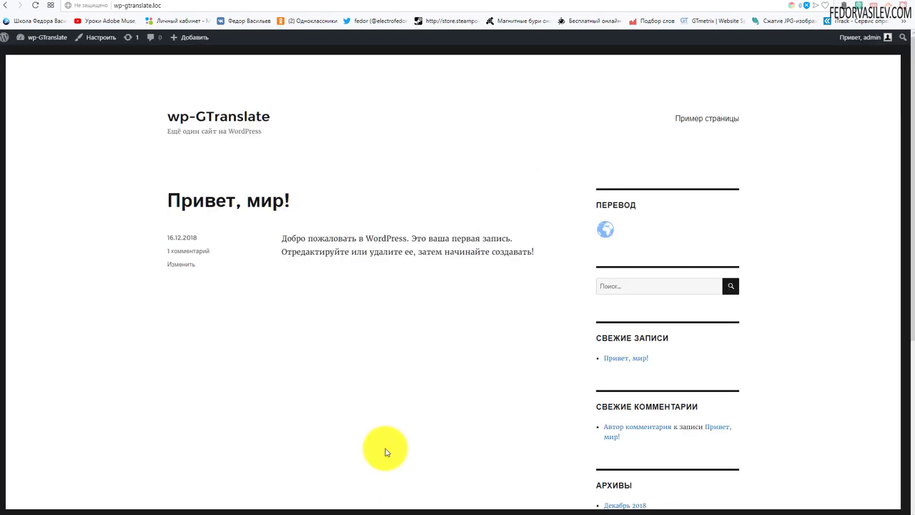
- Test the globe switcher in the site's sidebar by translating the page into Chinese and into French
scroll(665, 204, "down", 1)
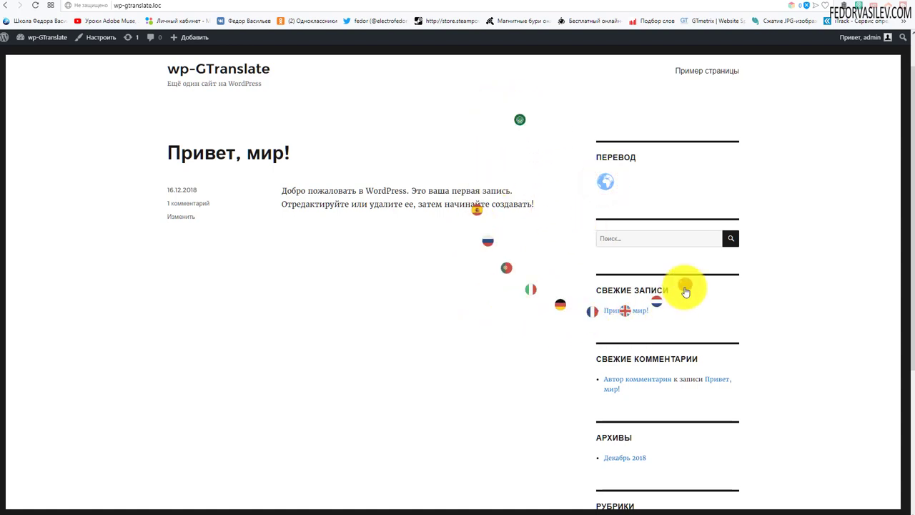
left_click(686, 291)
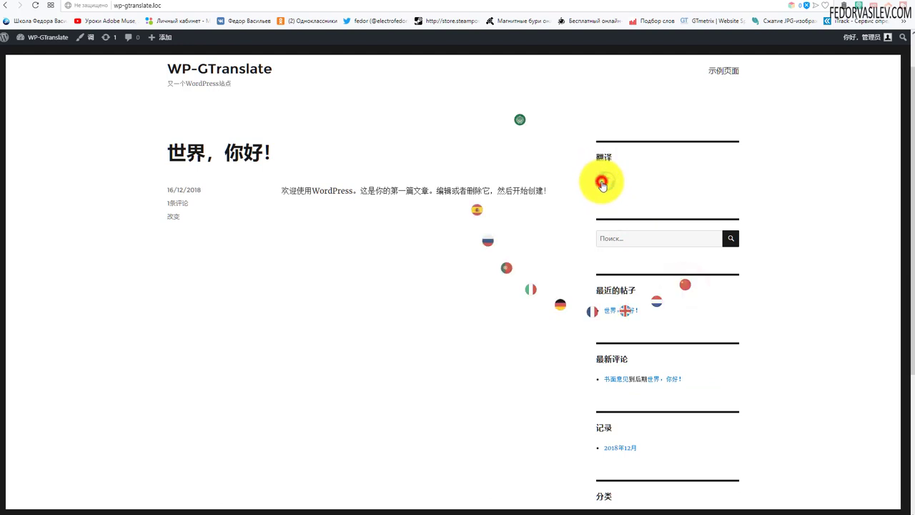
left_click(591, 313)
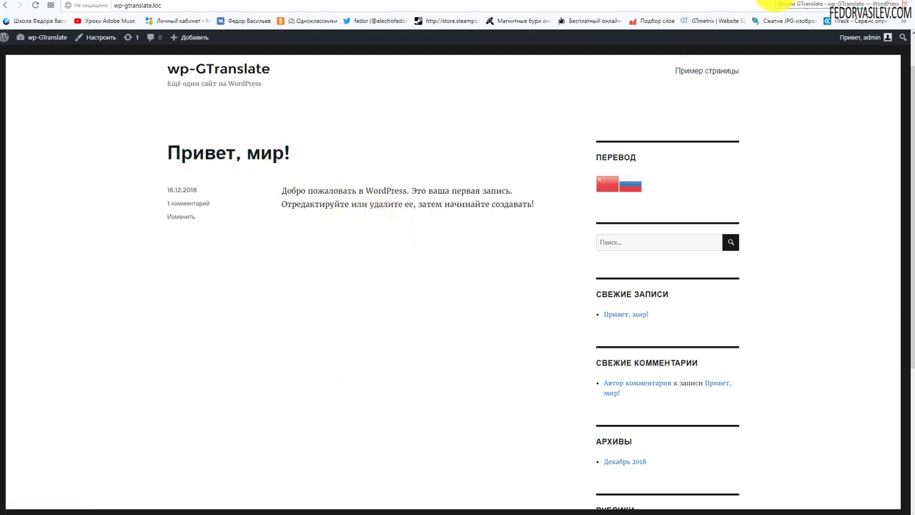
- Return to the GTranslate settings and copy the [GTranslate] shortcode from the note under the widget code
left_click(767, 4)
scroll(424, 143, "down", 10)
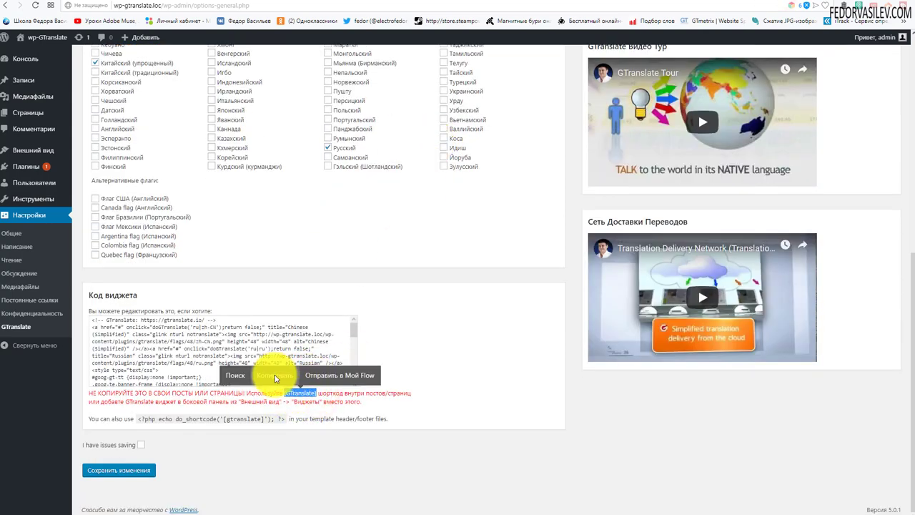
left_click(275, 375)
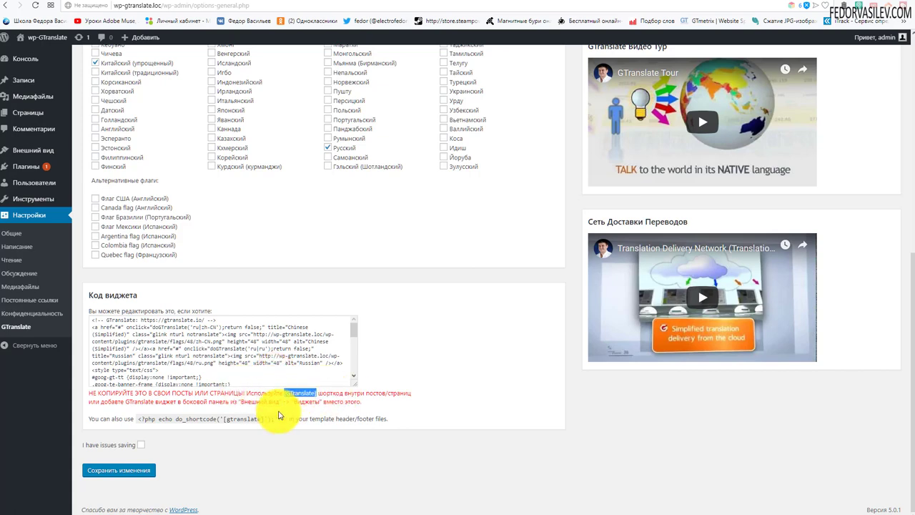
- Open the post "Привет, мир!" for editing, add the copied GTranslate shortcode after its paragraph and update the post
scroll(137, 276, "up", 5)
scroll(137, 276, "up", 1)
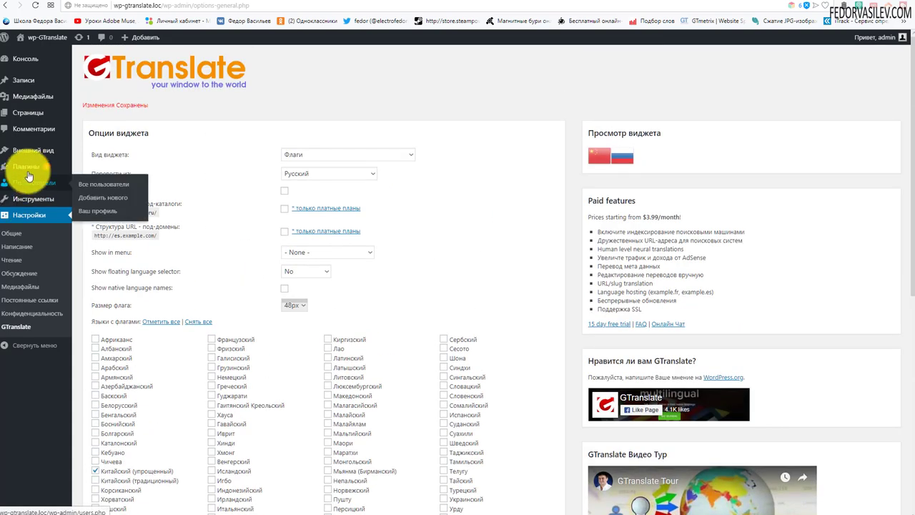
left_click(25, 85)
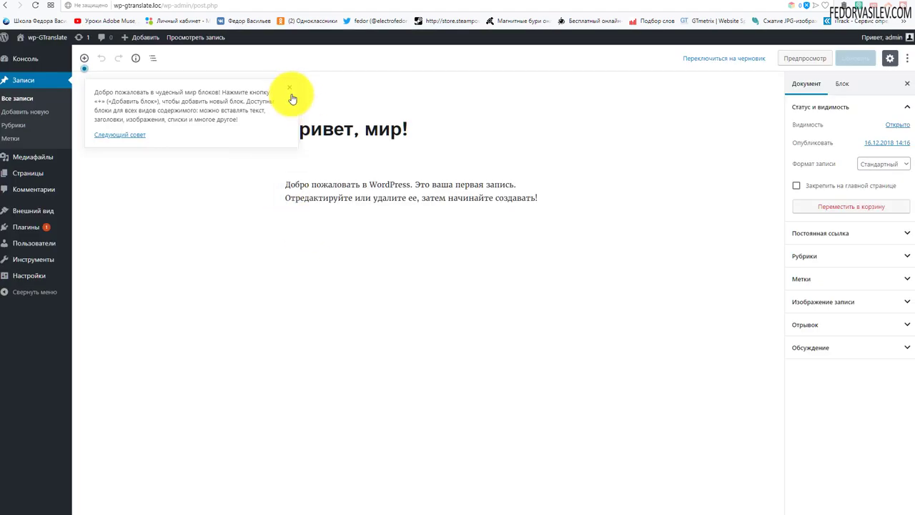
left_click(290, 87)
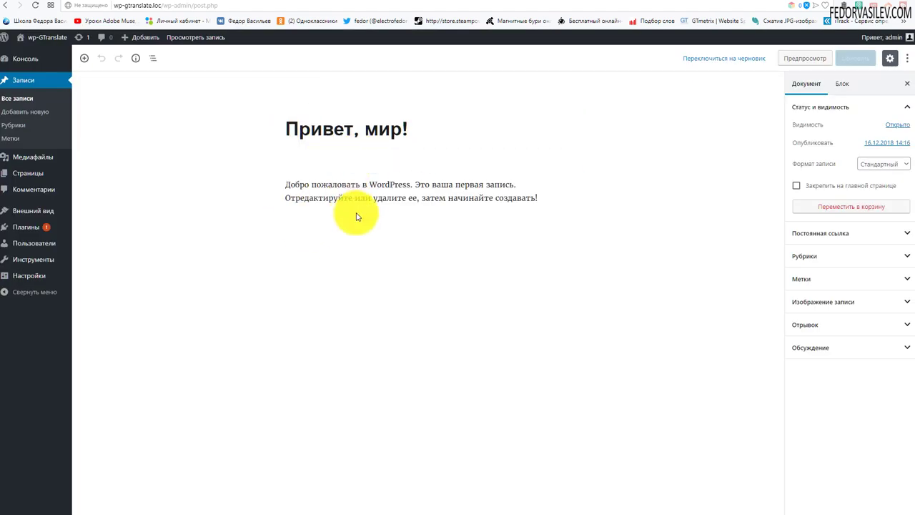
left_click(544, 205)
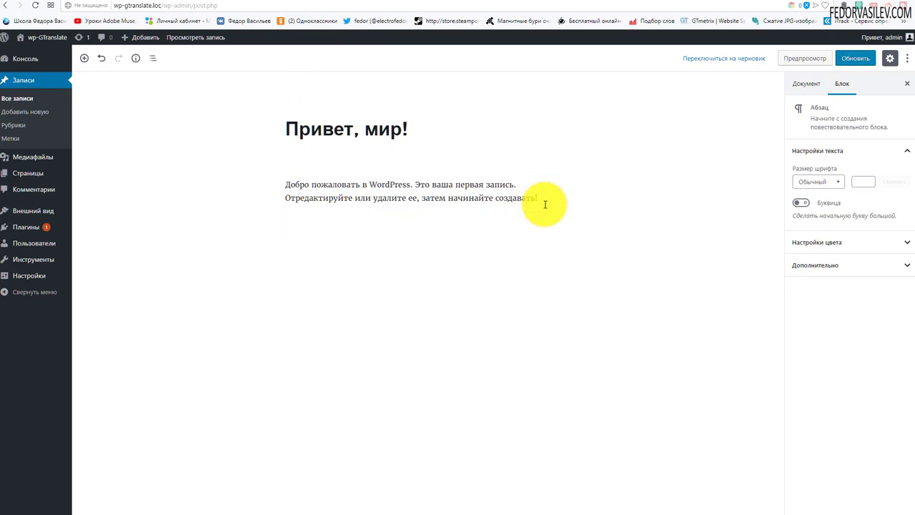
left_click(848, 58)
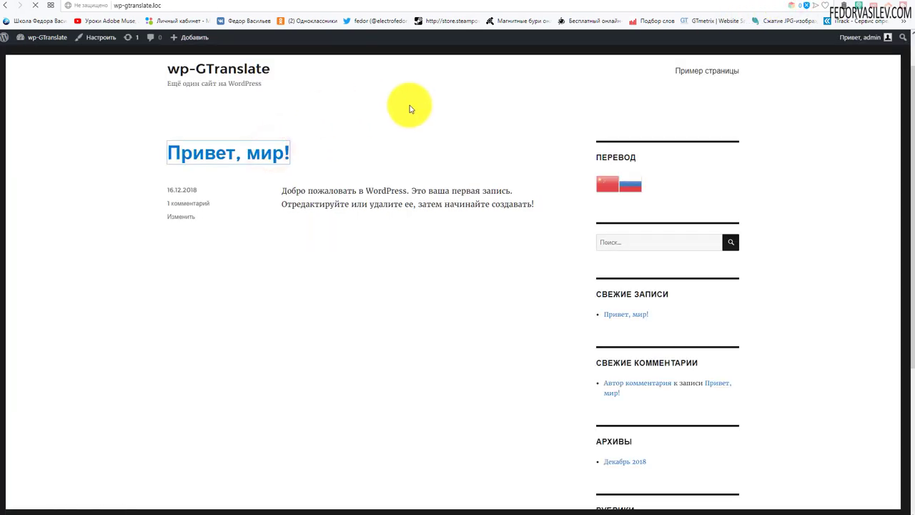
- View the post "Привет, мир!" on the site and test its in-post flags by switching between Chinese and Russian
scroll(411, 109, "down", 2)
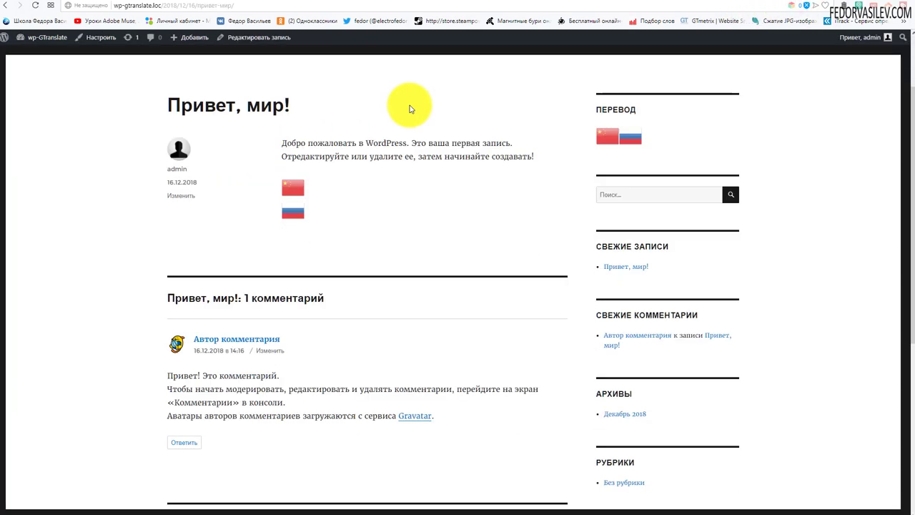
scroll(411, 108, "up", 2)
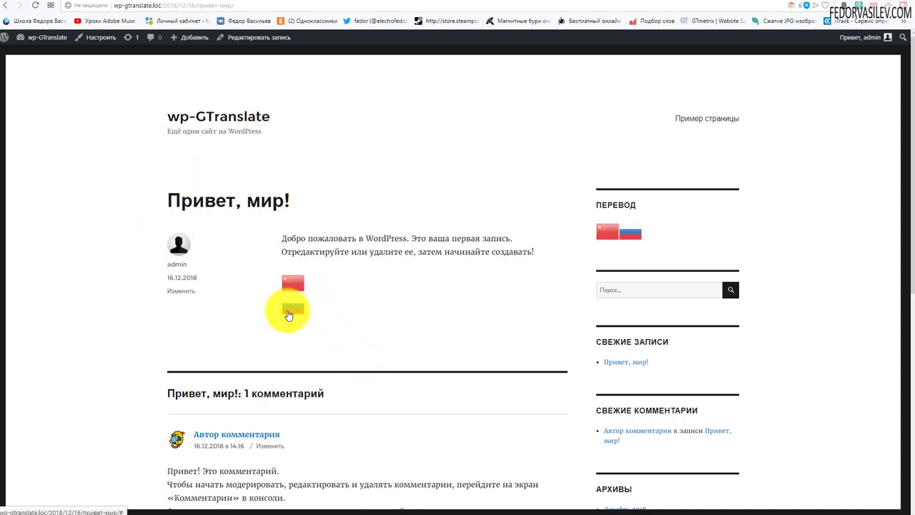
left_click(289, 286)
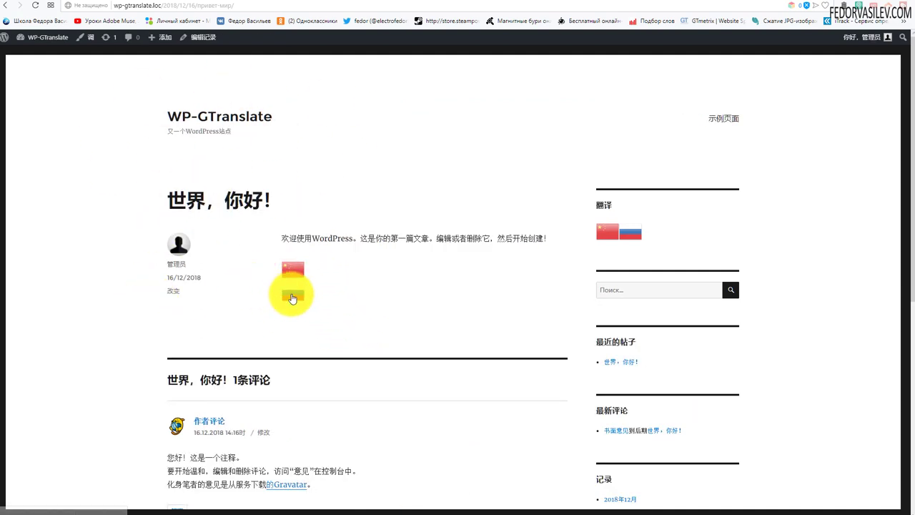
left_click(289, 297)
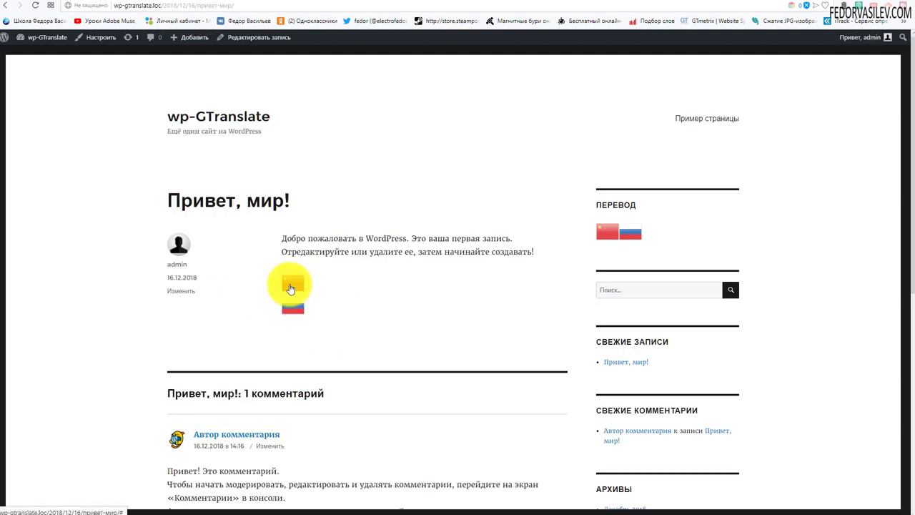
left_click(290, 287)
left_click(292, 297)
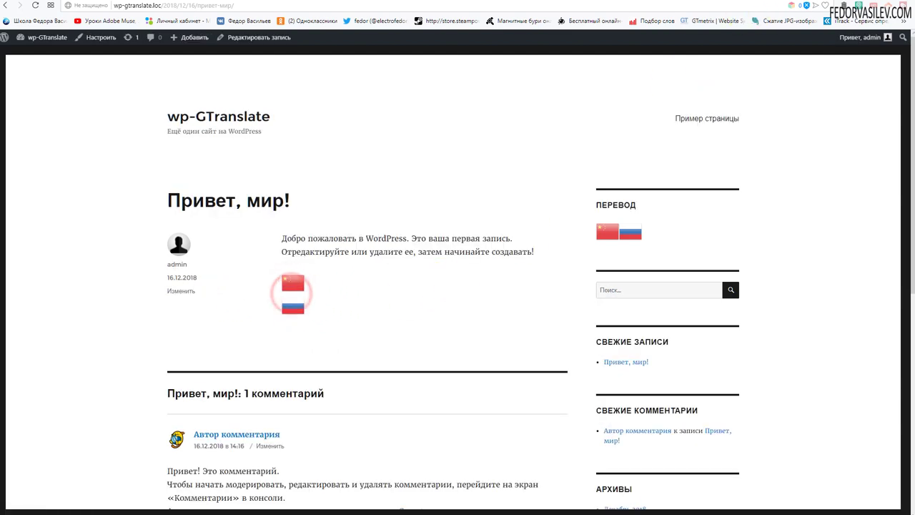